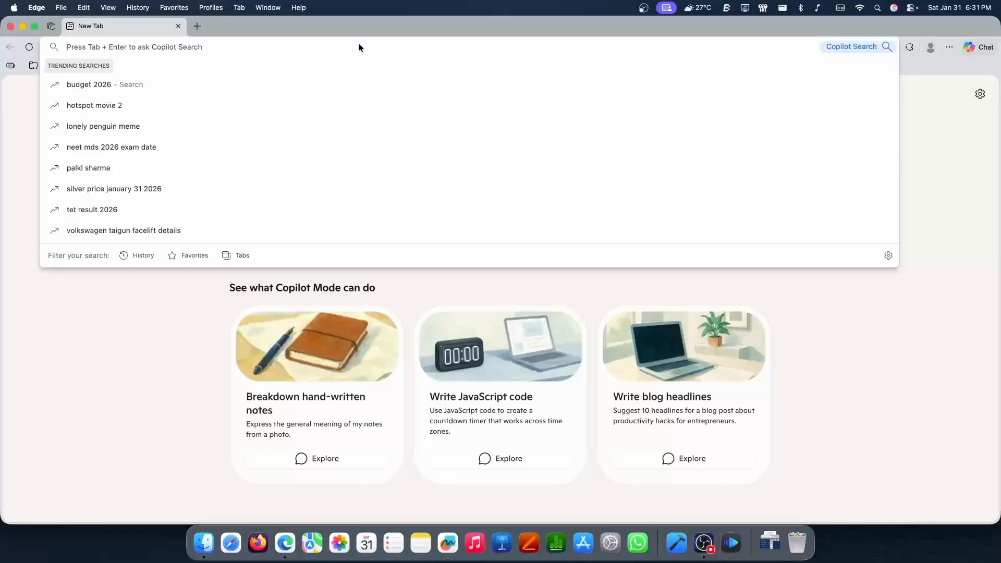
Search the web for "dark reader extension" and open Dark Reader's Chrome Web Store page
{"action": "type", "text": "dark re"}
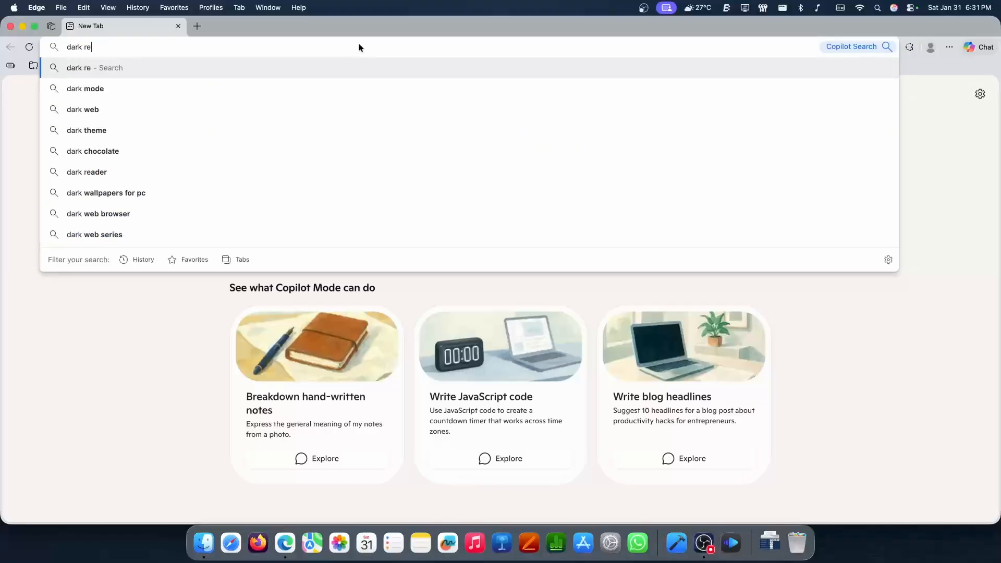
{"action": "type", "text": "ader ex"}
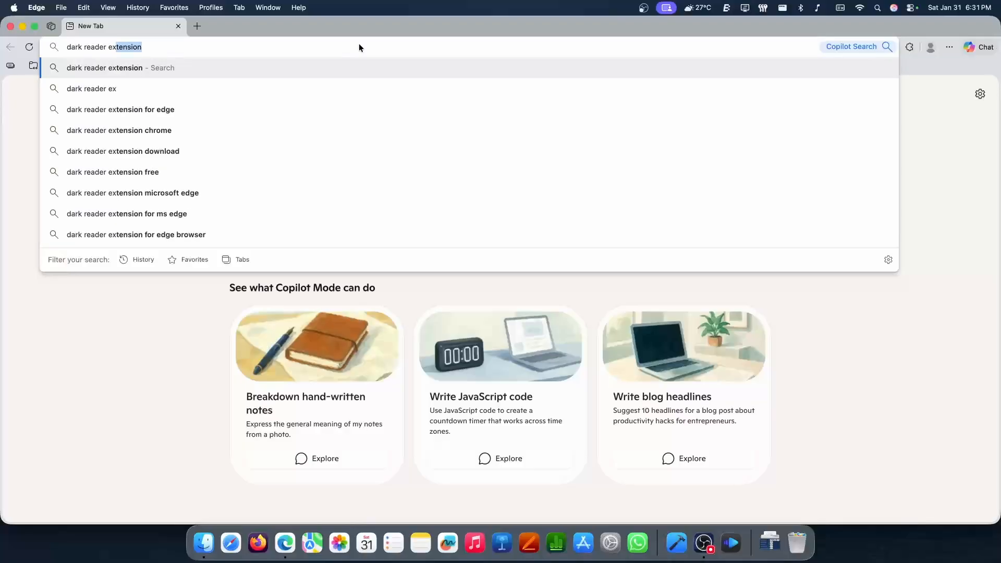
{"action": "key", "text": "Right"}
{"action": "key", "text": "Return"}
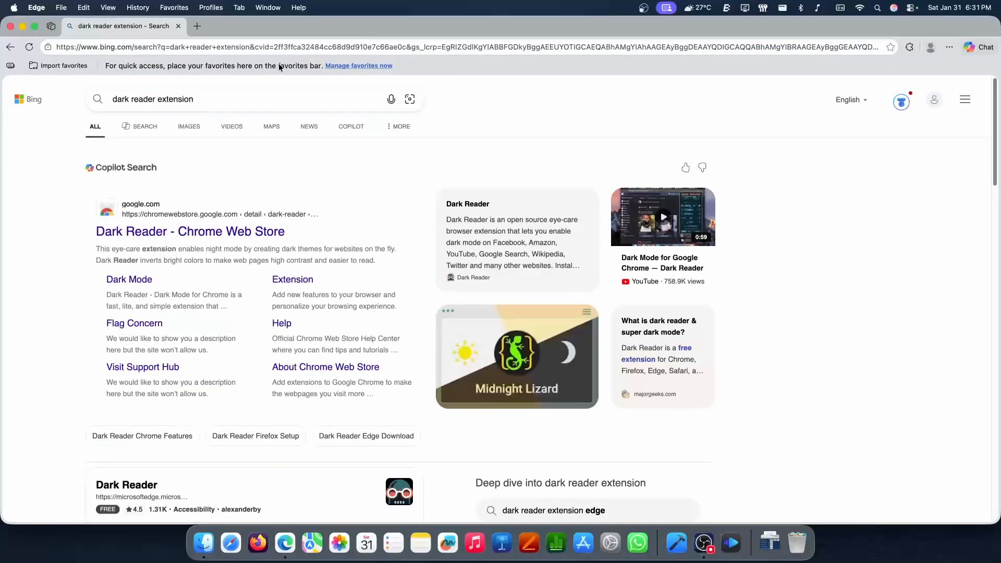
{"action": "left_click", "coordinate": [164, 228]}
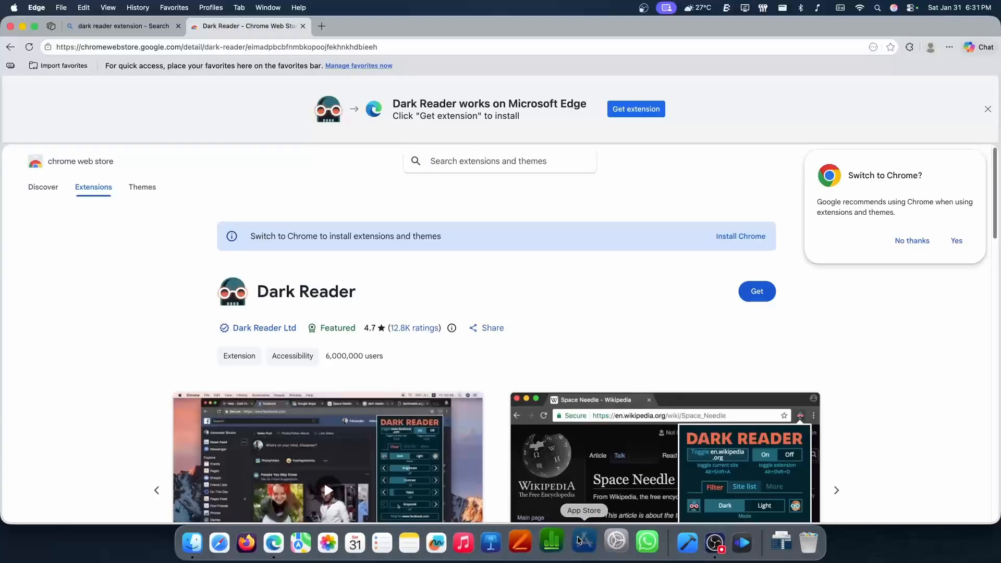
Switch to the App Store, search for "dark reader", and leave the store after viewing the Mac apps
{"action": "left_click", "coordinate": [582, 541]}
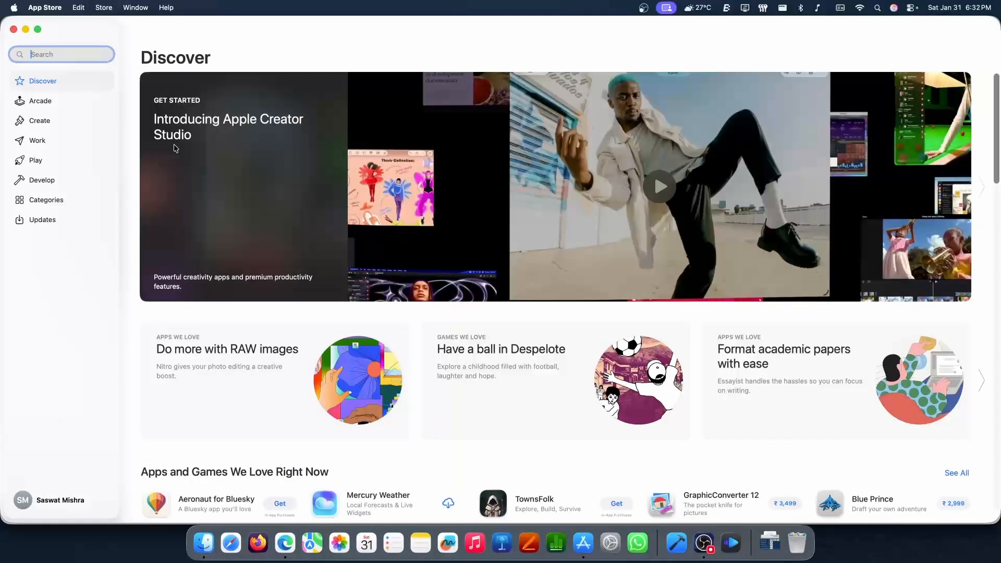
{"action": "type", "text": "dark reader"}
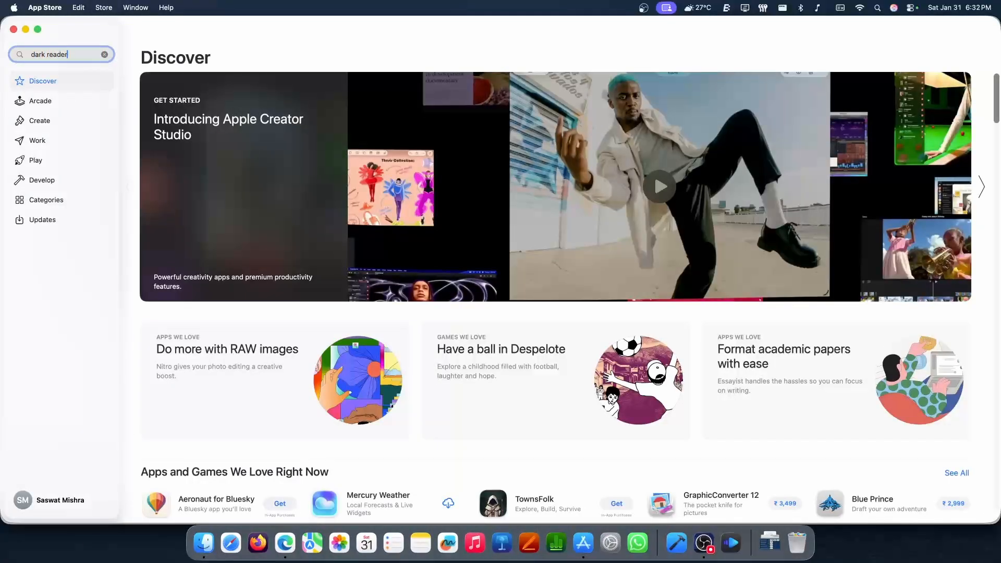
{"action": "key", "text": "Return"}
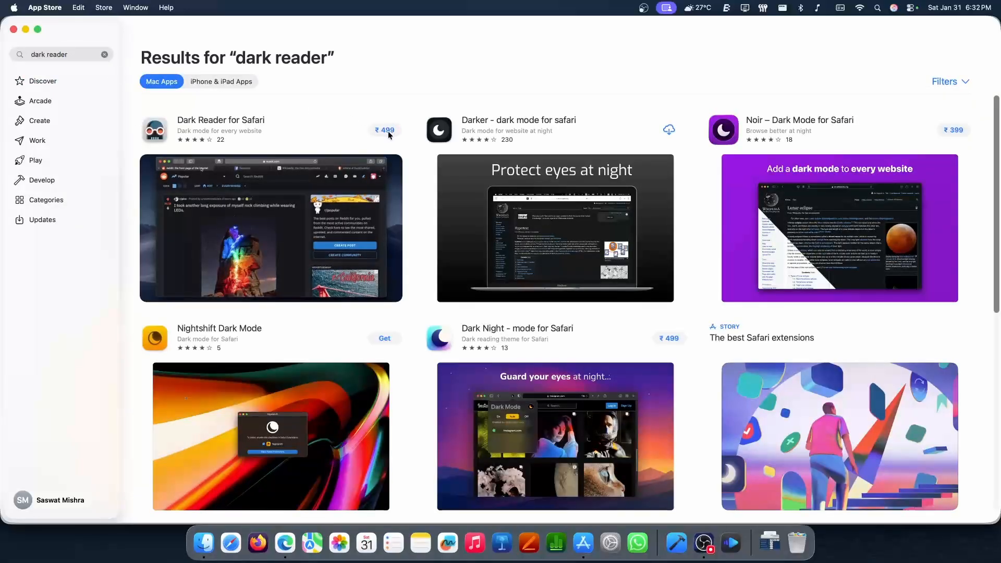
{"action": "left_click", "coordinate": [35, 8]}
{"action": "left_click", "coordinate": [74, 131]}
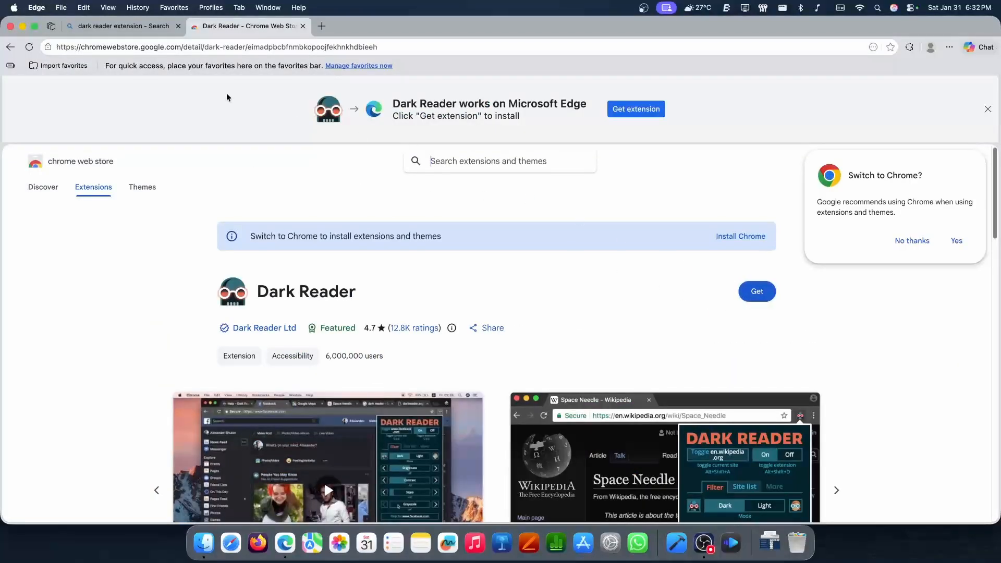
Return to Microsoft Edge and add the Dark Reader extension from its Chrome Web Store page
{"action": "key", "text": "super+space"}
{"action": "left_click", "coordinate": [31, 7]}
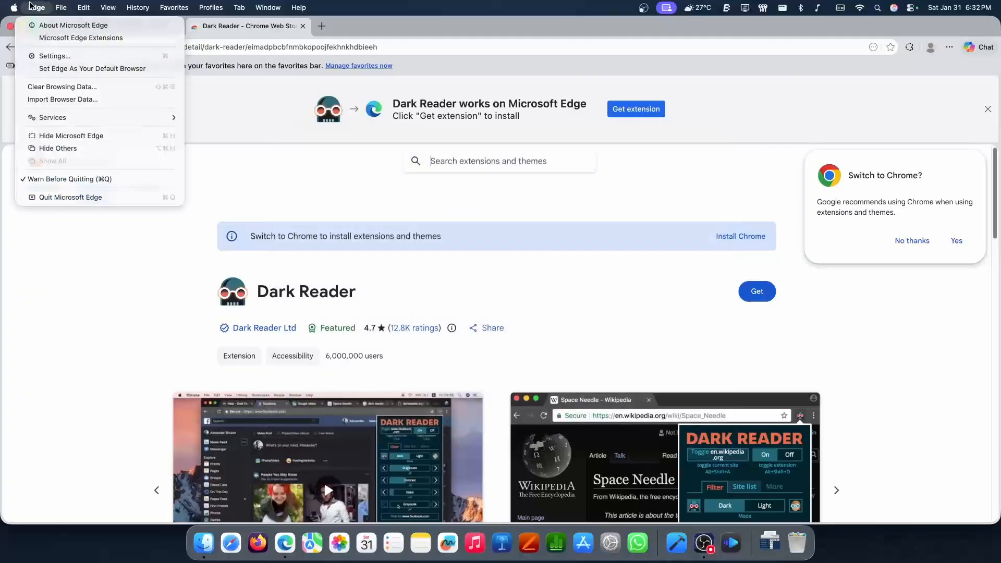
{"action": "left_click", "coordinate": [650, 287]}
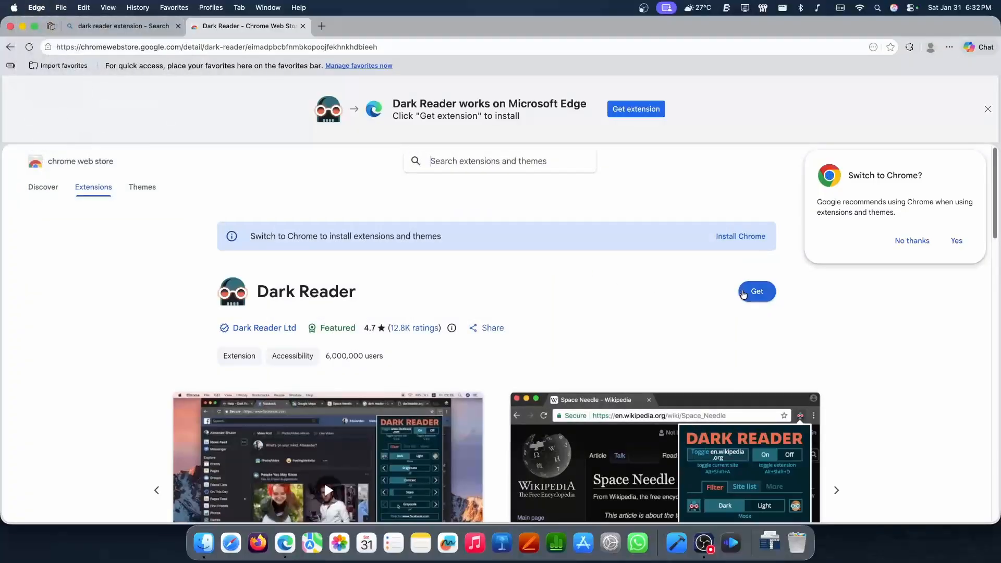
{"action": "left_click", "coordinate": [757, 291]}
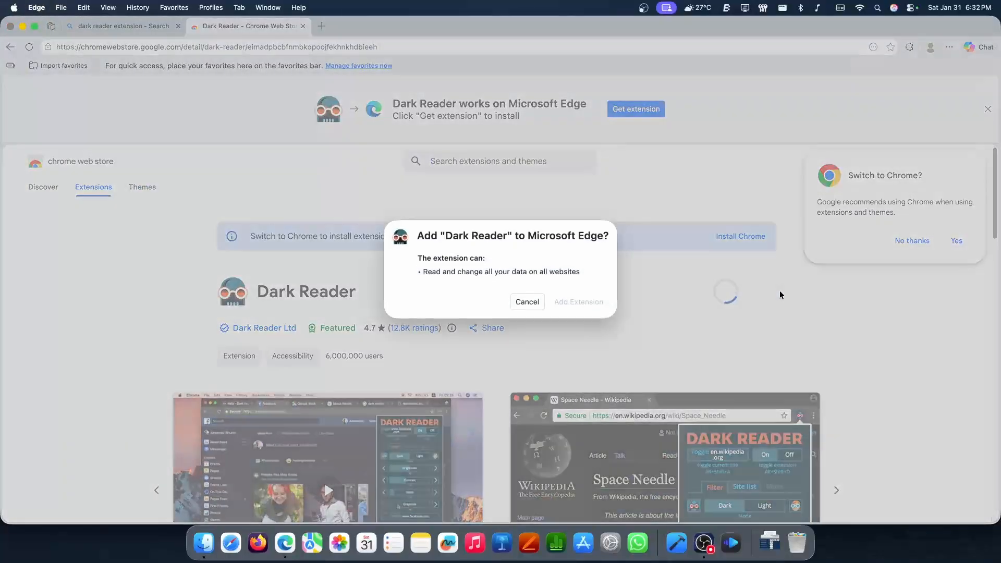
{"action": "left_click", "coordinate": [563, 302]}
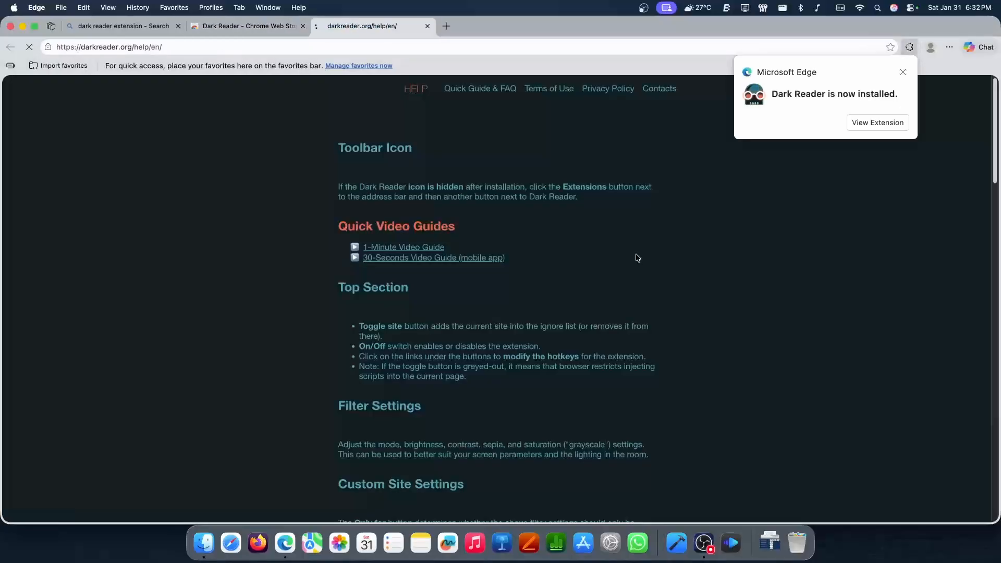
Dismiss the installation notice and close the search results and Chrome Web Store pages, keeping the Dark Reader help page
{"action": "left_click", "coordinate": [903, 72]}
{"action": "left_click", "coordinate": [177, 26]}
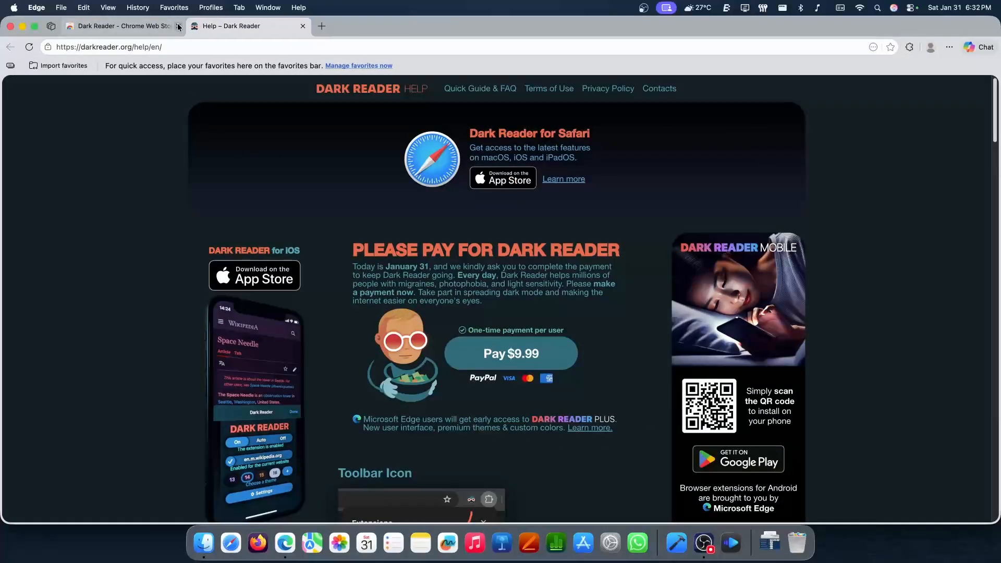
{"action": "left_click", "coordinate": [178, 26]}
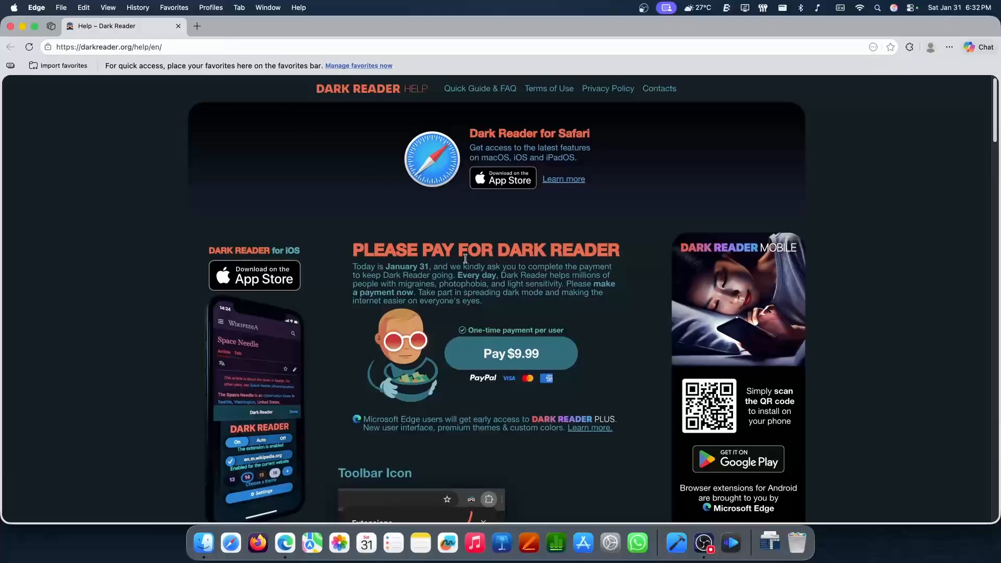
Check Dark Reader's effect on Hacker News in a new tab and close that tab
{"action": "scroll", "coordinate": [461, 253], "scroll_direction": "down", "scroll_amount": 5}
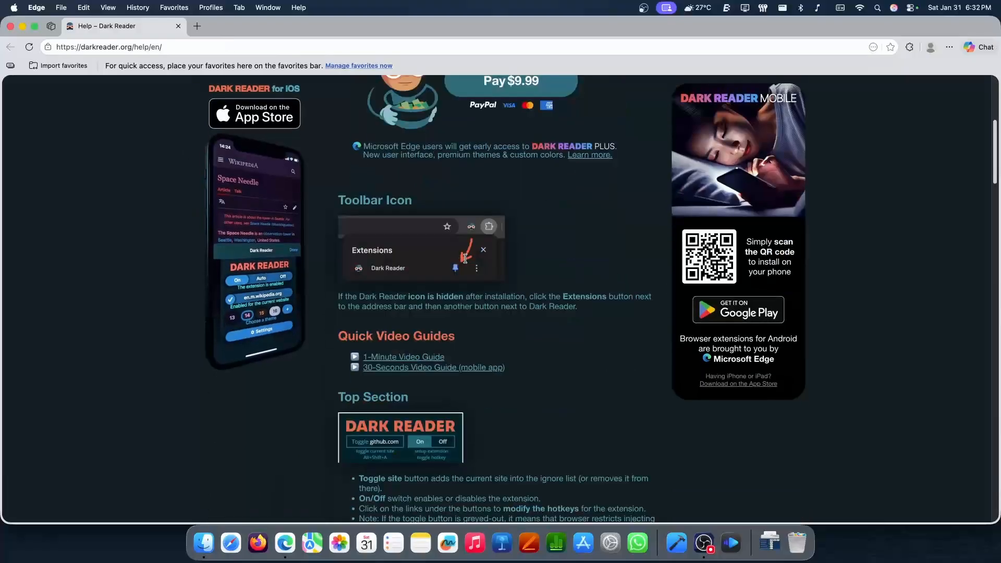
{"action": "left_click", "coordinate": [197, 26]}
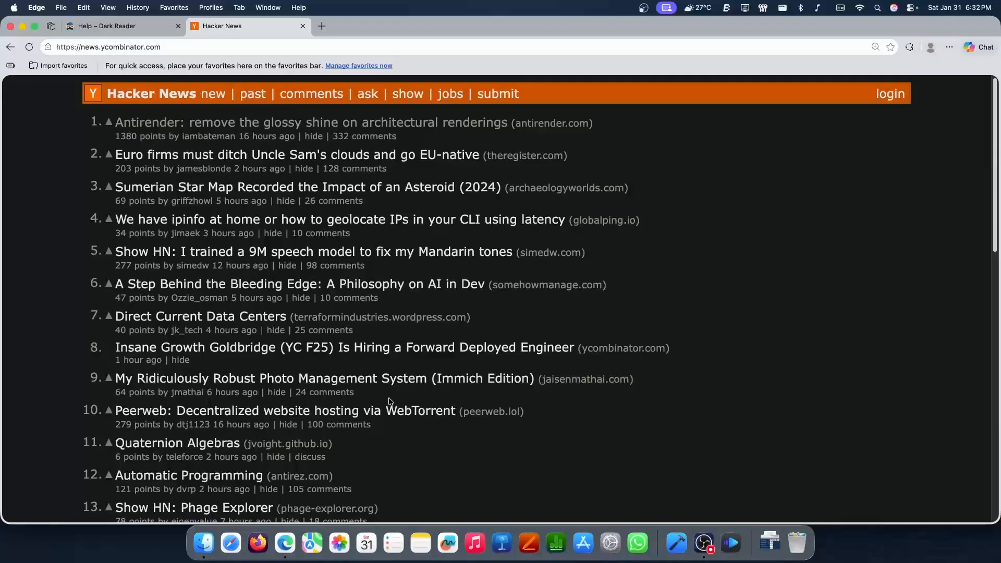
{"action": "key", "text": "super+w"}
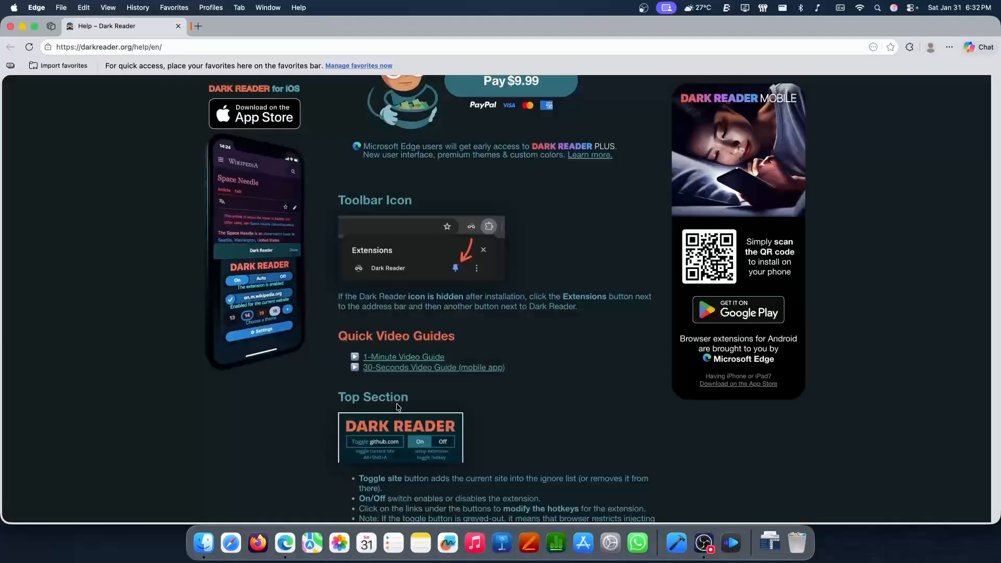
Open the extension management page and turn Developer mode off and back on
{"action": "left_click", "coordinate": [909, 47]}
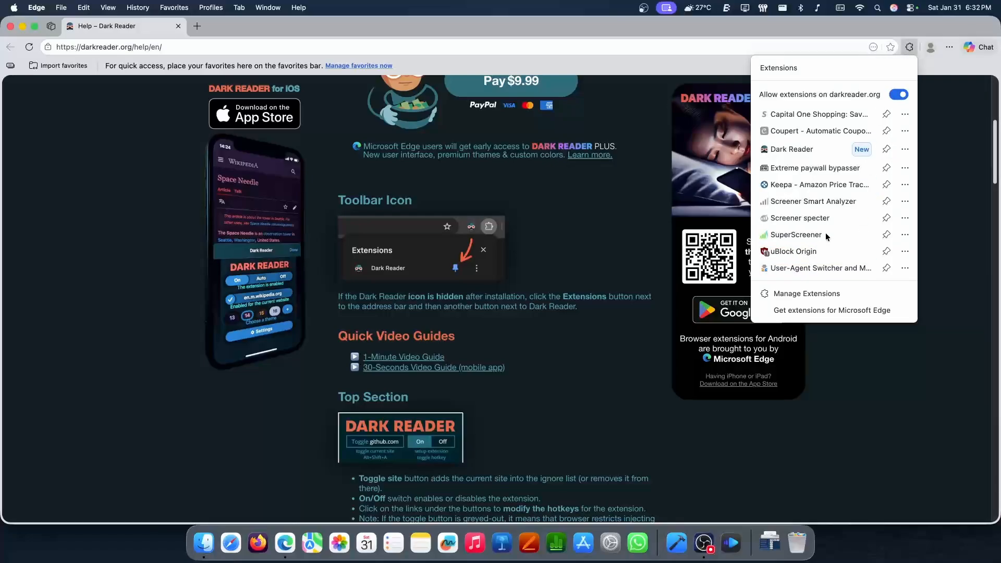
{"action": "left_click", "coordinate": [758, 294]}
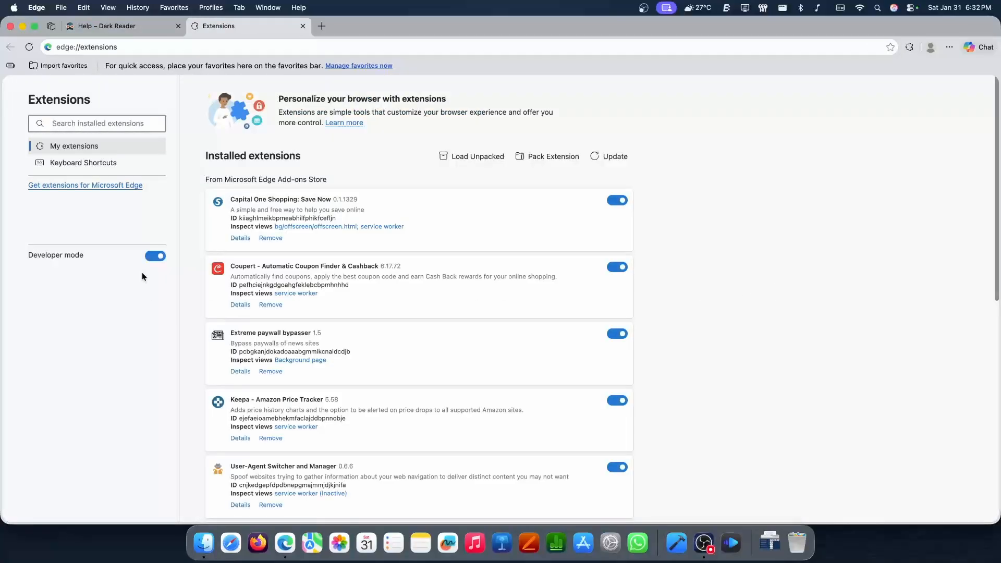
{"action": "left_click", "coordinate": [156, 258]}
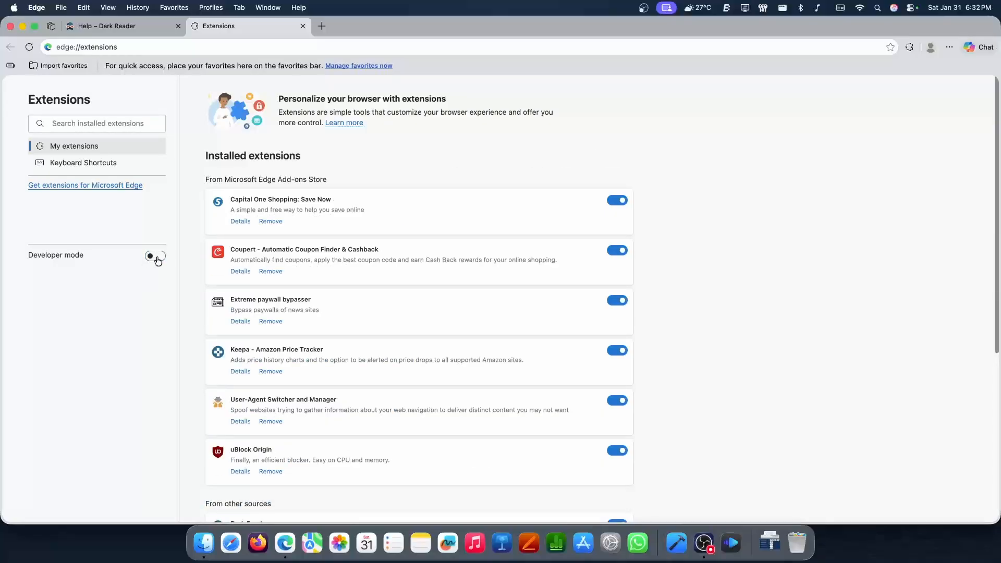
{"action": "left_click", "coordinate": [157, 257]}
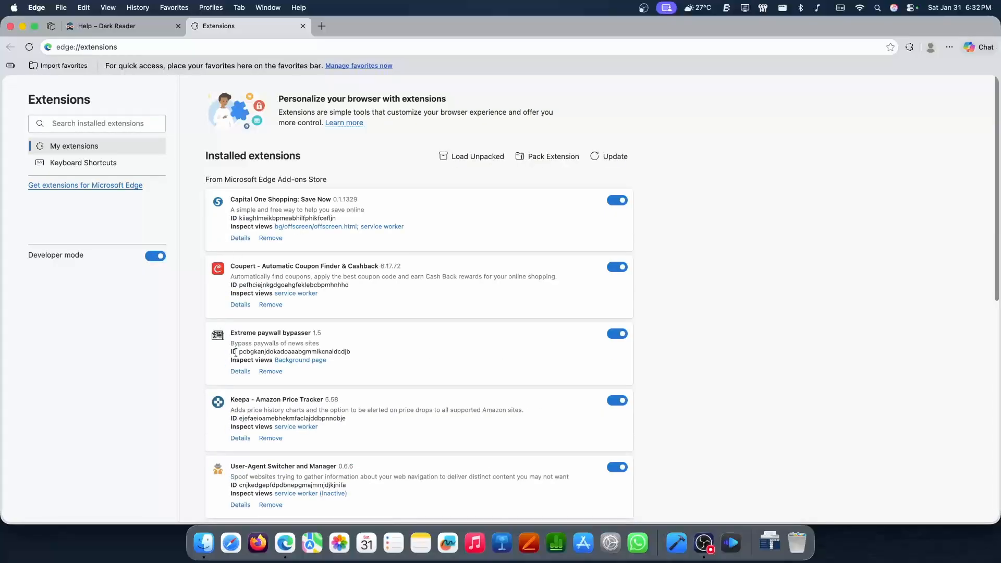
Copy Dark Reader's extension ID from its entry among the extensions from other sources
{"action": "scroll", "coordinate": [235, 352], "scroll_direction": "down", "scroll_amount": 10}
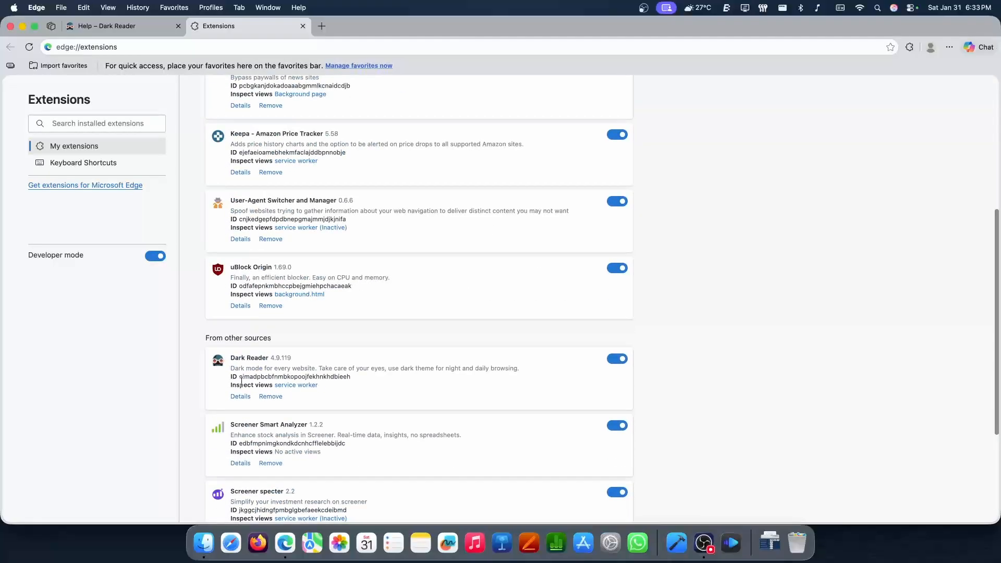
{"action": "left_click_drag", "start_coordinate": [240, 377], "coordinate": [348, 373]}
{"action": "right_click", "coordinate": [340, 377]}
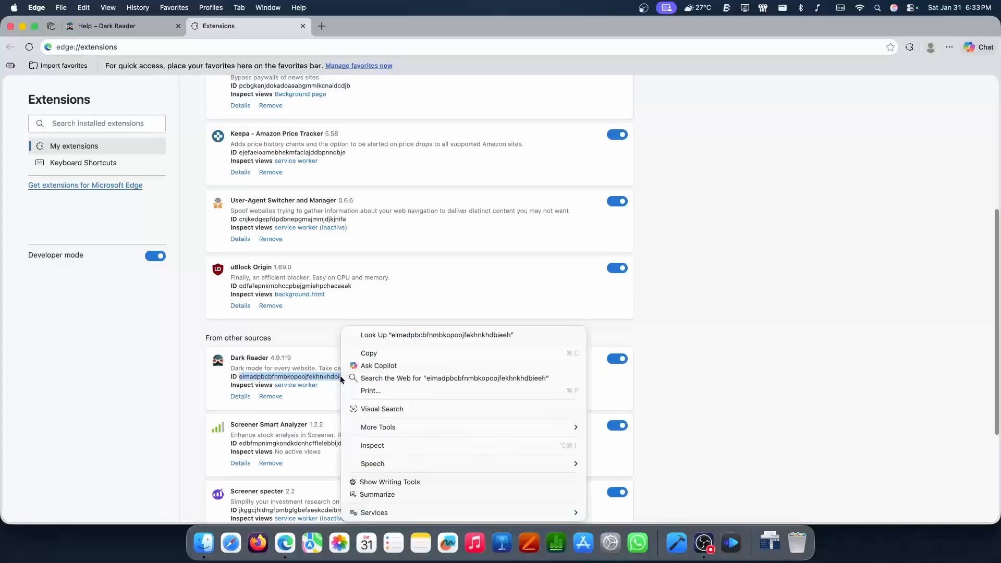
{"action": "left_click", "coordinate": [364, 355]}
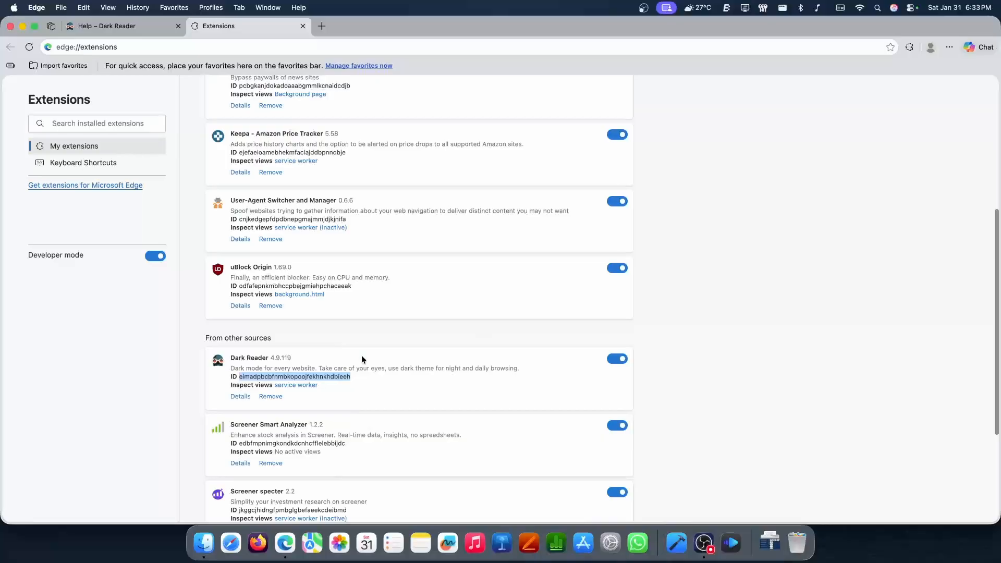
Open Stickies, paste the Dark Reader extension ID into a note, and return to Microsoft Edge
{"action": "key", "text": "super+space"}
{"action": "type", "text": "stickies"}
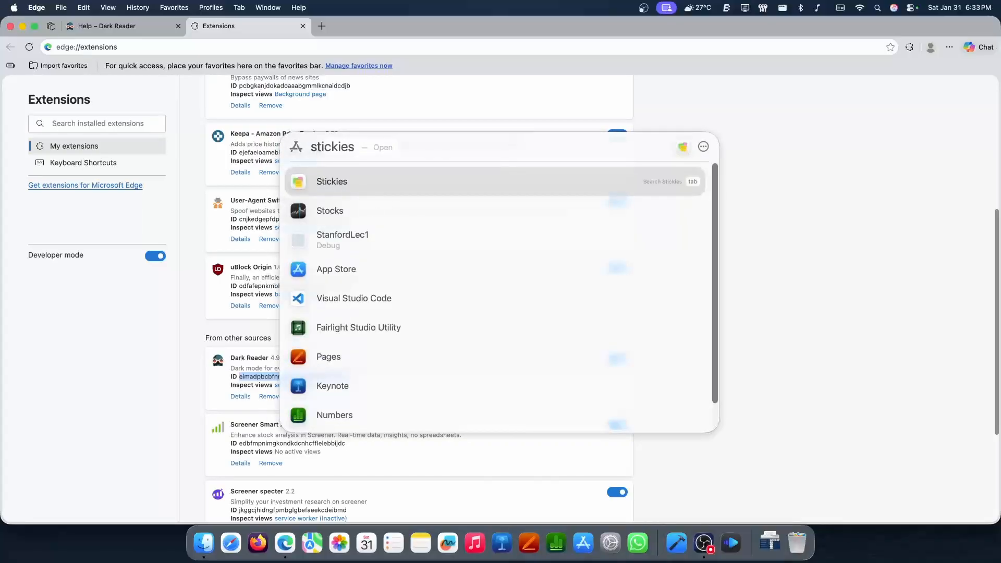
{"action": "key", "text": "Return"}
{"action": "key", "text": "super+v"}
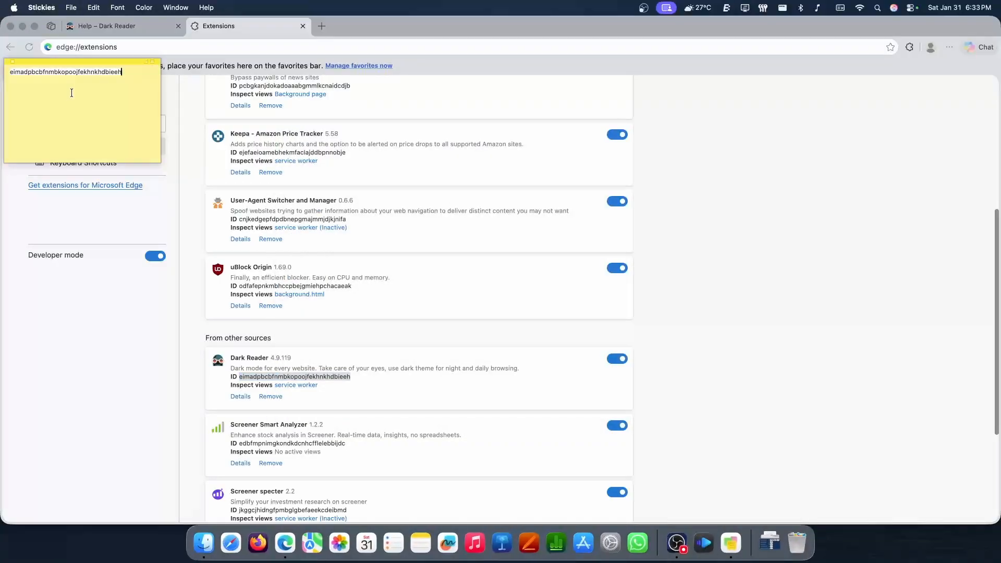
{"action": "left_click", "coordinate": [659, 233]}
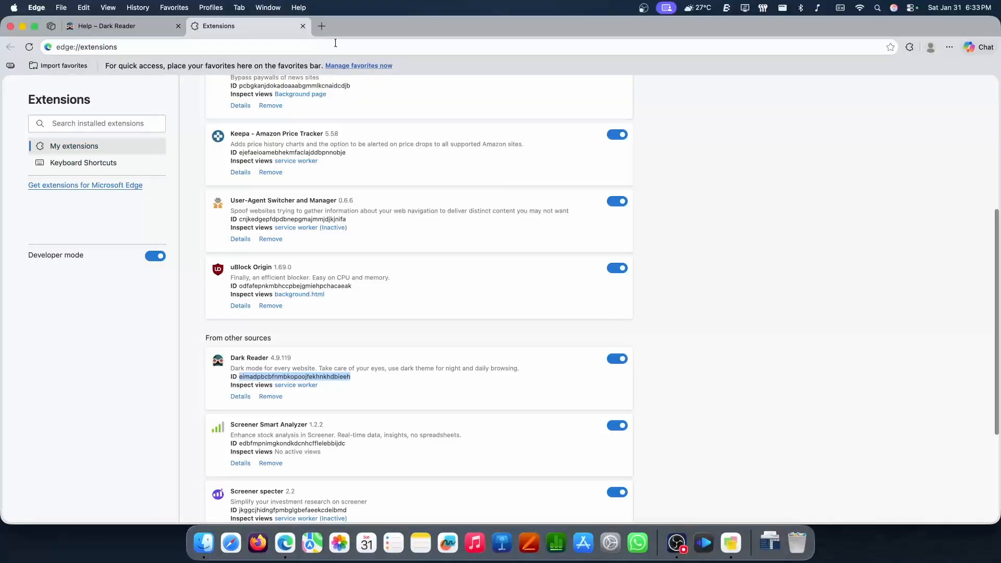
Open edge://version in a new tab and select the full profile path
{"action": "left_click", "coordinate": [321, 26]}
{"action": "type", "text": "edge://version"}
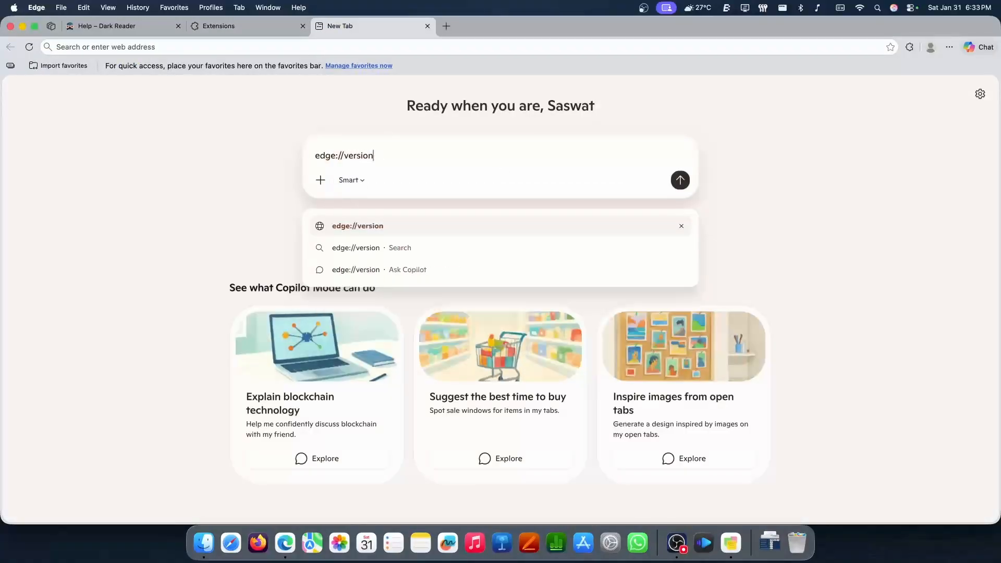
{"action": "key", "text": "Return"}
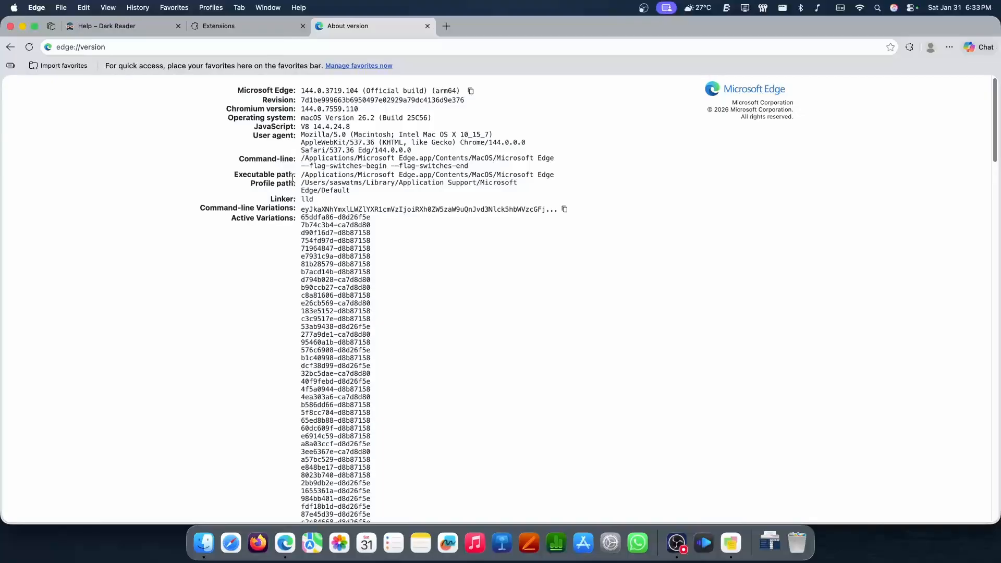
{"action": "left_click_drag", "start_coordinate": [301, 183], "coordinate": [354, 192]}
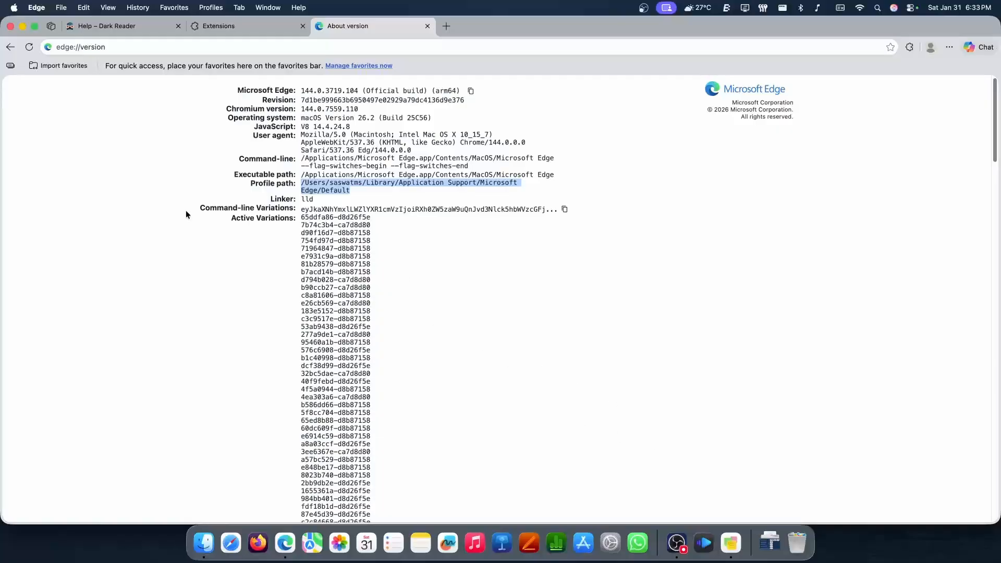
Open iTerm and begin a command with xcrun safari-web-extension-converter
{"action": "key", "text": "super+space"}
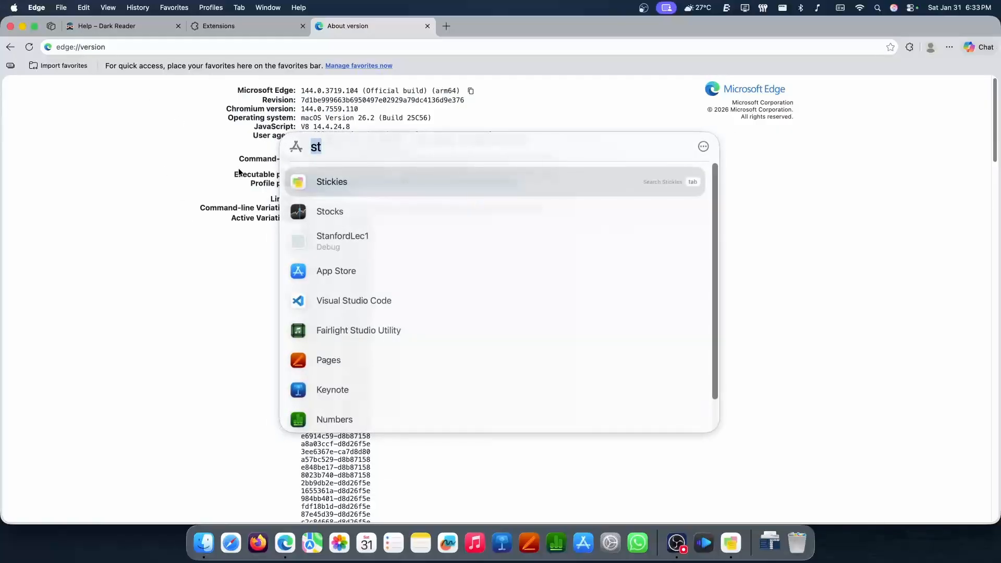
{"action": "type", "text": "iterm"}
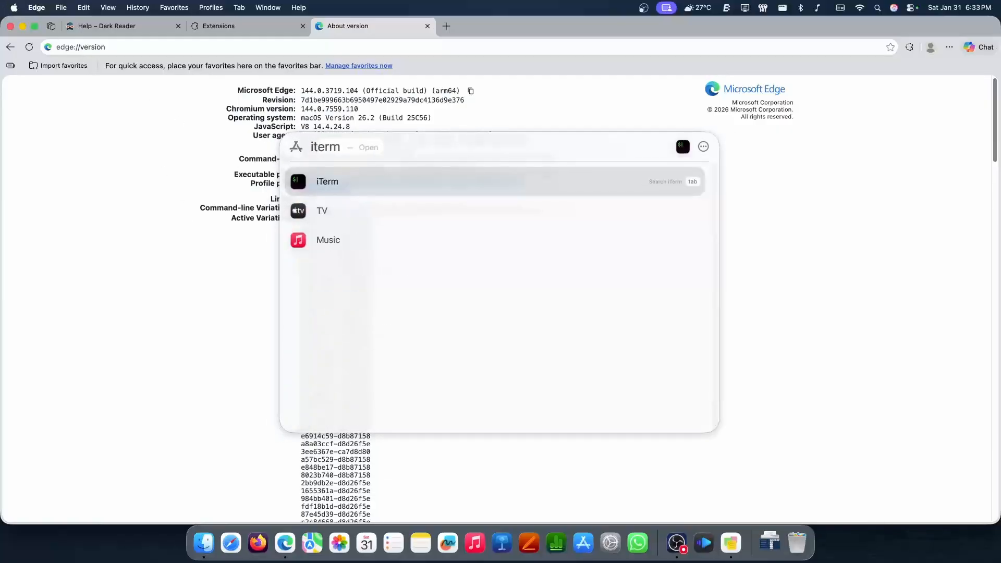
{"action": "key", "text": "Return"}
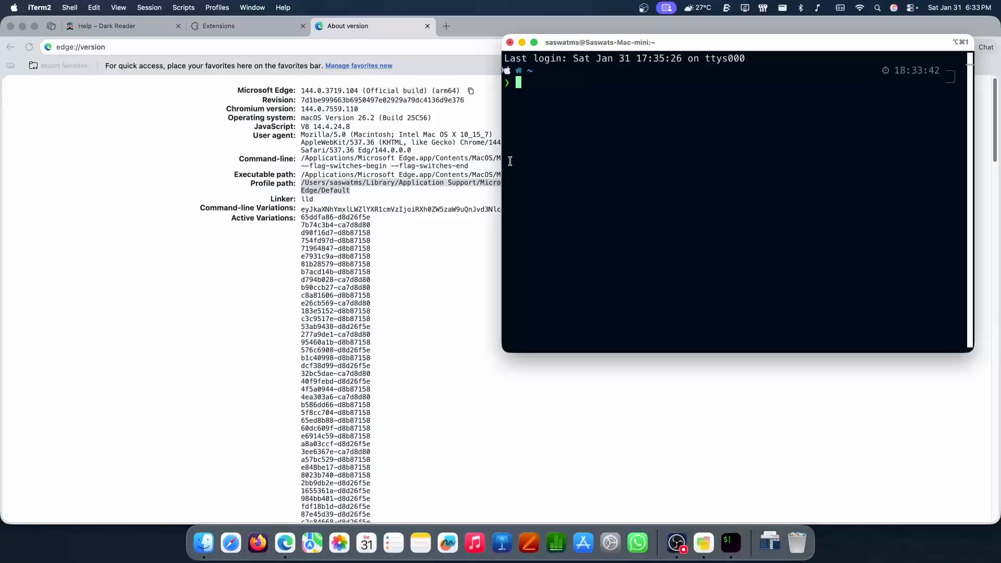
{"action": "type", "text": "xcr"}
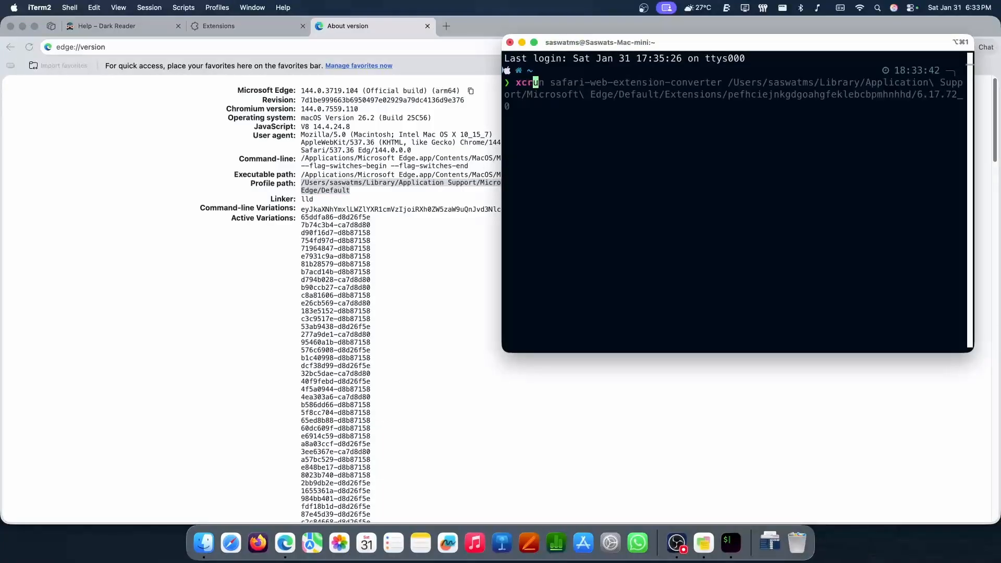
{"action": "type", "text": "un safari-we"}
{"action": "type", "text": "b-extion"}
{"action": "key", "text": "BackSpace"}
{"action": "key", "text": "BackSpace"}
{"action": "key", "text": "BackSpace"}
{"action": "type", "text": "en"}
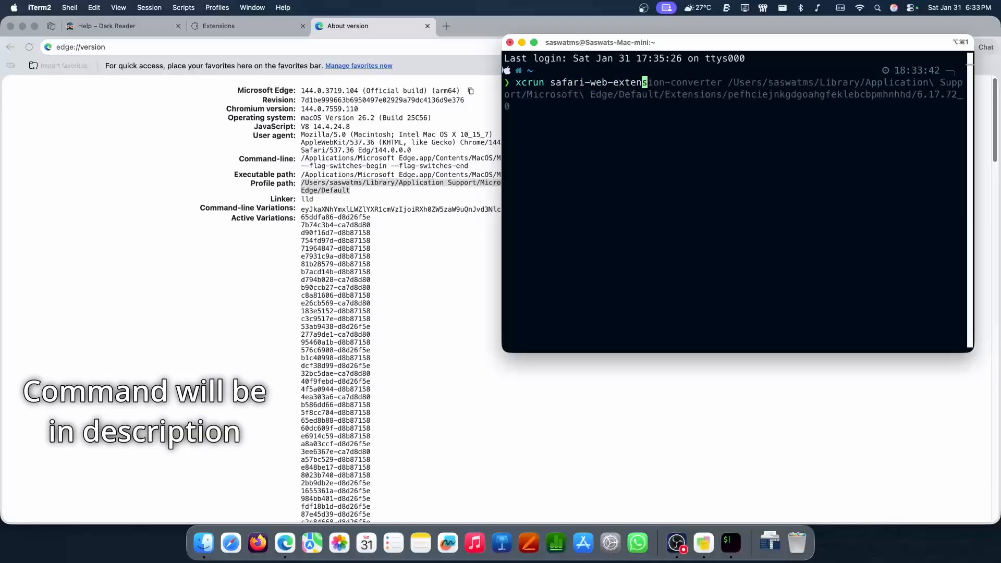
{"action": "type", "text": "sion-converter"}
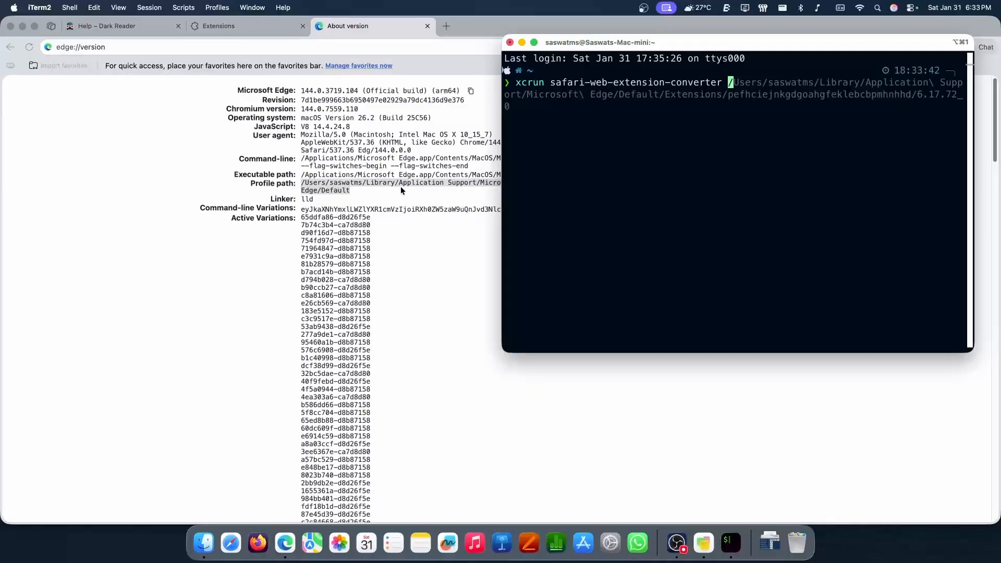
Append the Microsoft Edge profile path from edge://version to the command, ending in Microsoft\ Edge/Default/Extensions/
{"action": "left_click", "coordinate": [311, 182]}
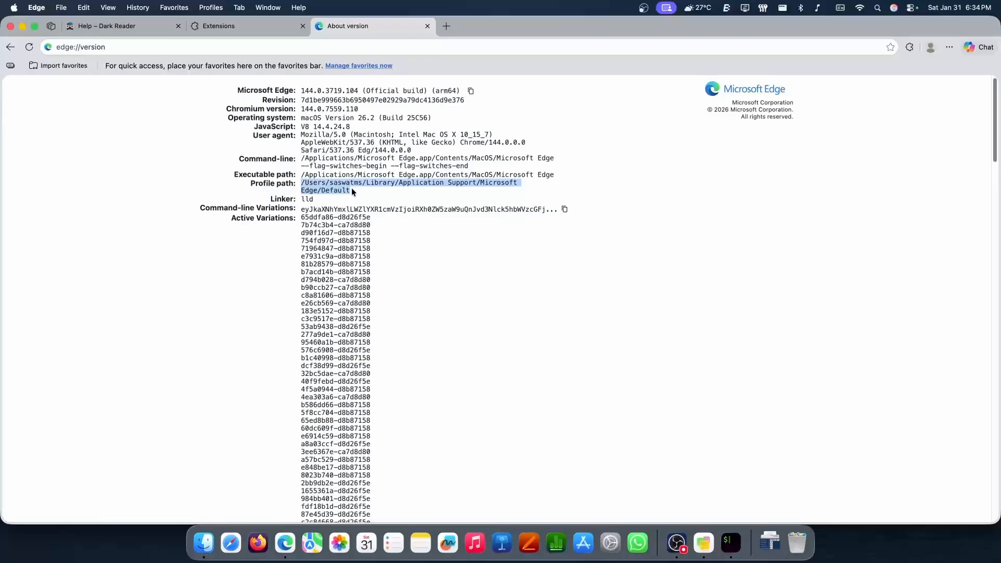
{"action": "left_click", "coordinate": [731, 543]}
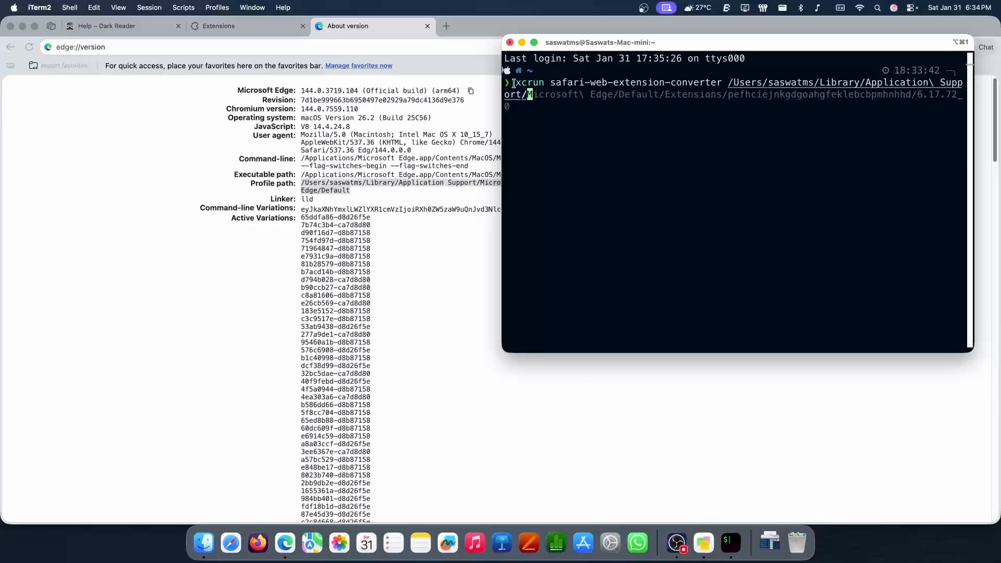
{"action": "left_click_drag", "start_coordinate": [514, 83], "coordinate": [719, 85]}
{"action": "left_click", "coordinate": [732, 82]}
{"action": "type", "text": "Microsoft"}
{"action": "key", "text": "Tab"}
{"action": "key", "text": "Tab"}
{"action": "key", "text": "Tab"}
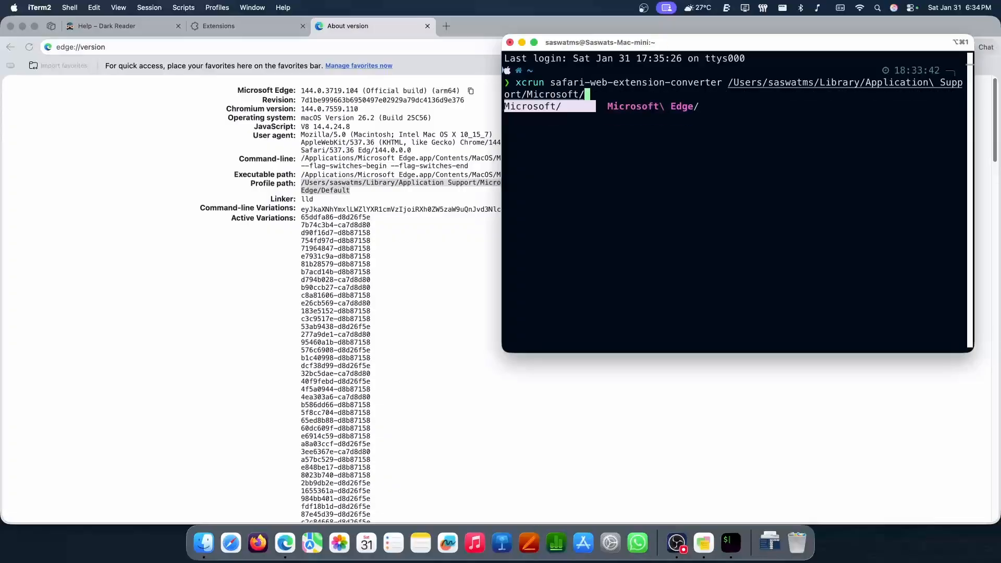
{"action": "key", "text": "Return"}
{"action": "type", "text": "Default/"}
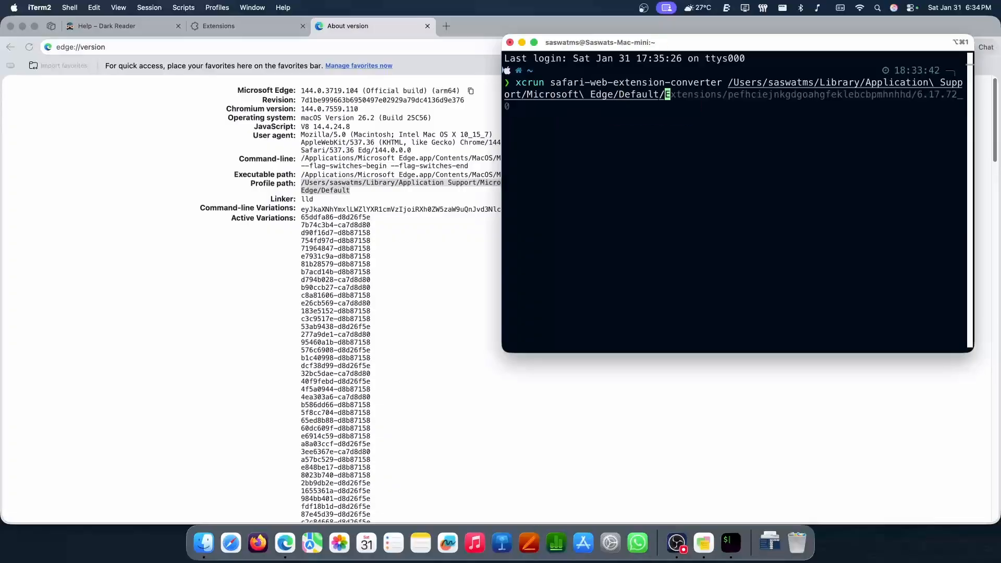
{"action": "type", "text": "Extensions/"}
Append the Dark Reader extension ID from the Stickies note and its 4.9.119_0 version folder to the path, and run the command
{"action": "key", "text": "super+Tab"}
{"action": "key", "text": "super+Tab"}
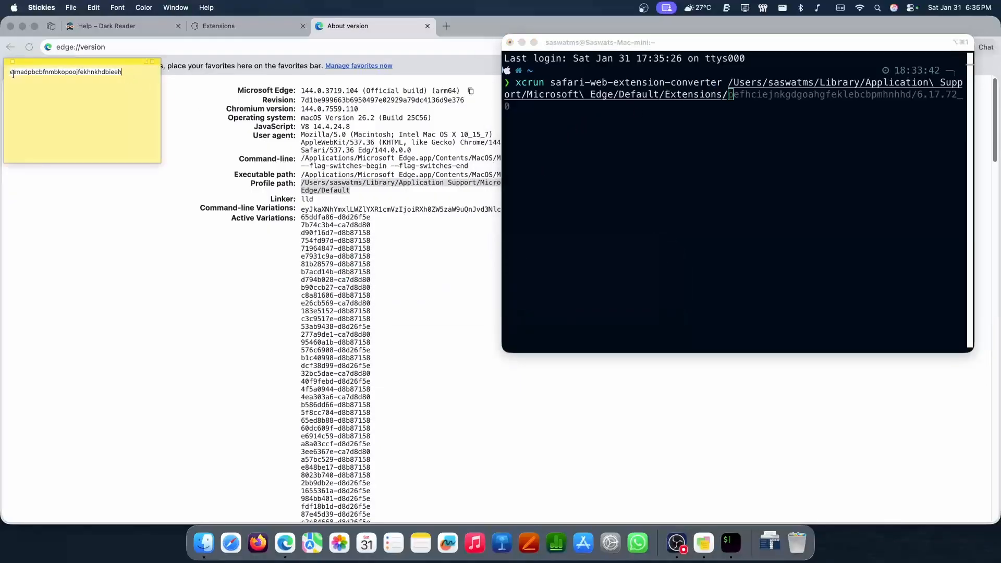
{"action": "left_click", "coordinate": [756, 146]}
{"action": "type", "text": "eimadpbcbfnmbkopoojfekhnkhdbieeh"}
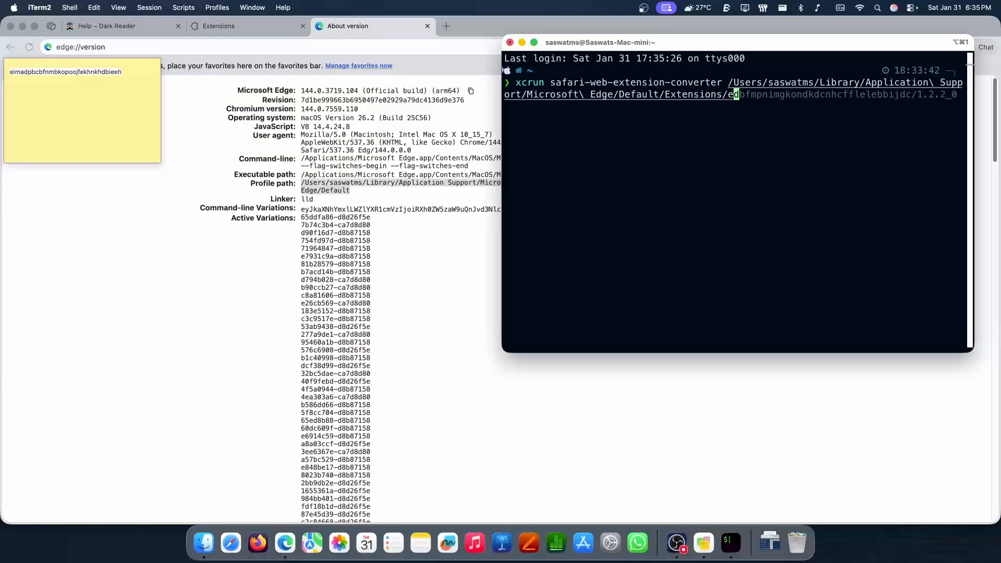
{"action": "type", "text": "/"}
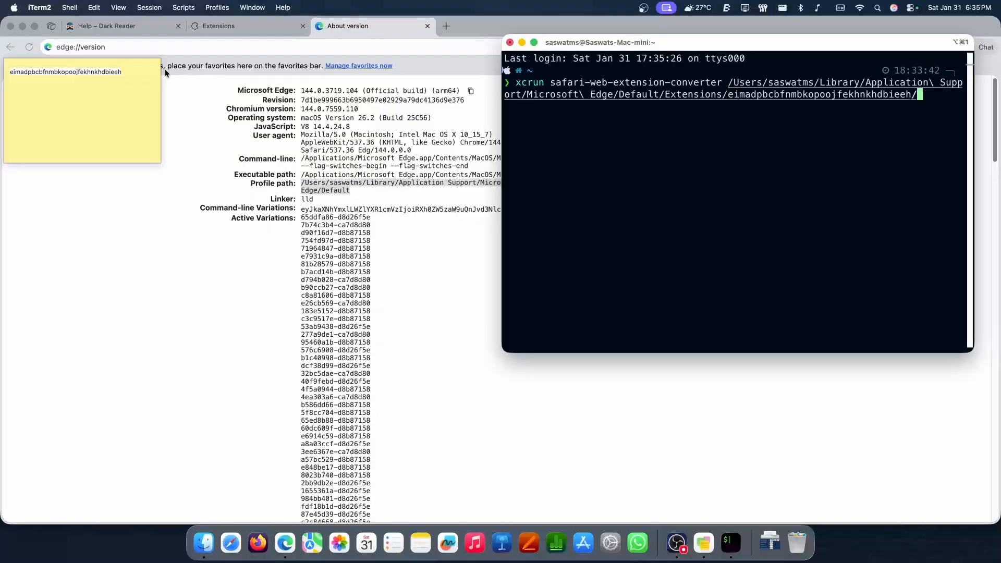
{"action": "key", "text": "Tab"}
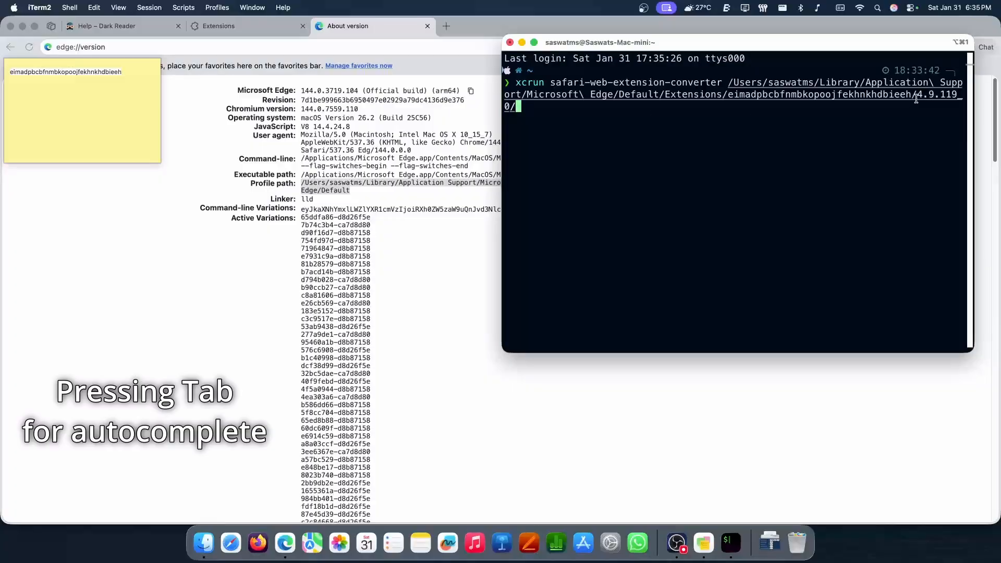
{"action": "left_click_drag", "start_coordinate": [919, 96], "coordinate": [572, 102]}
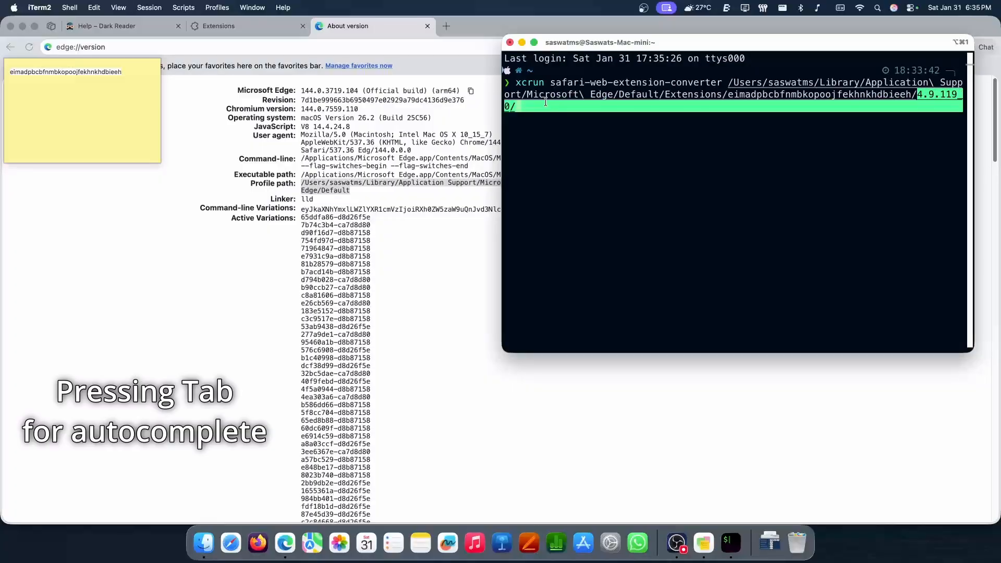
{"action": "key", "text": "Tab"}
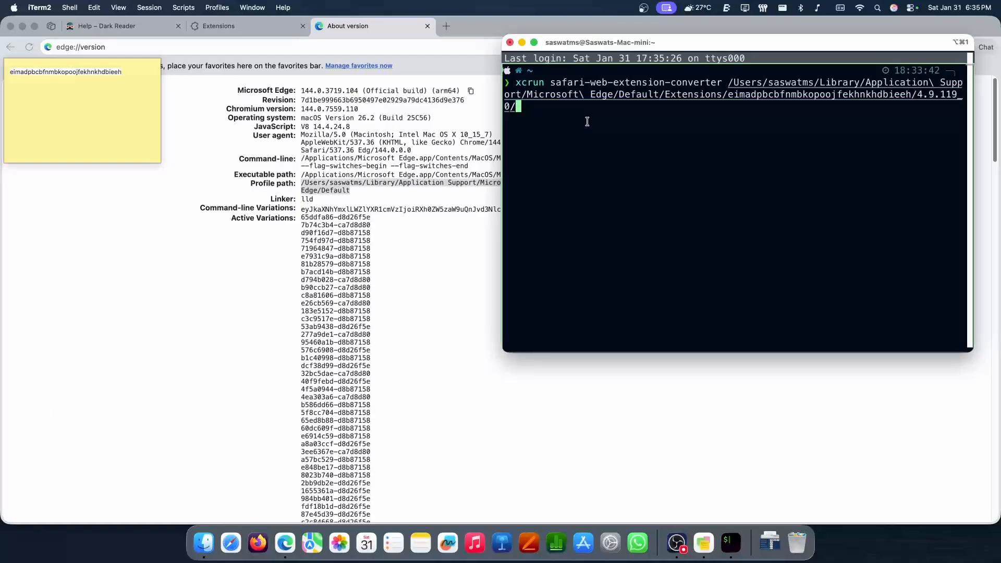
{"action": "key", "text": "Return"}
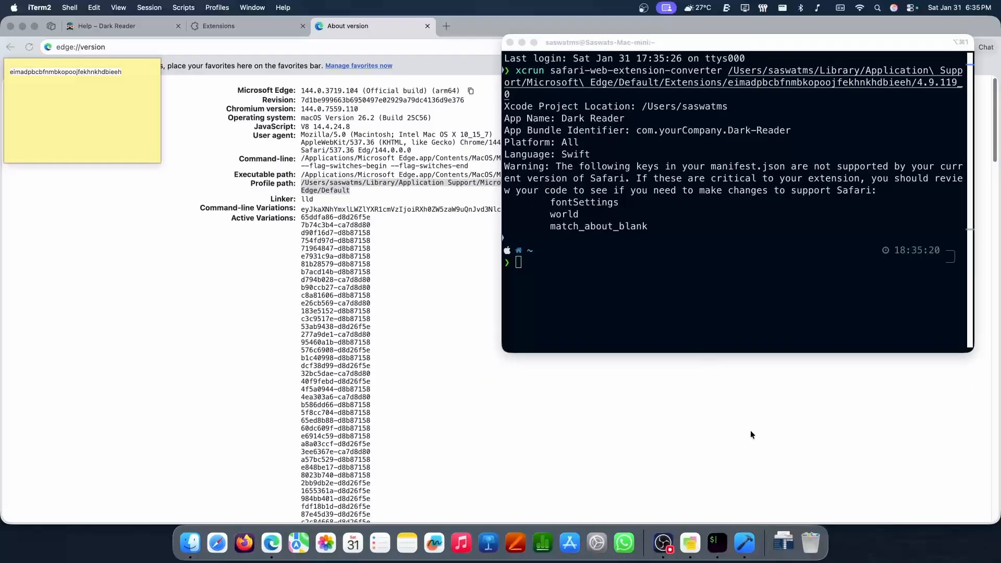
Switch to Xcode and set the signing team of the Dark Reader (iOS) target to the Personal Team
{"action": "left_click", "coordinate": [747, 544]}
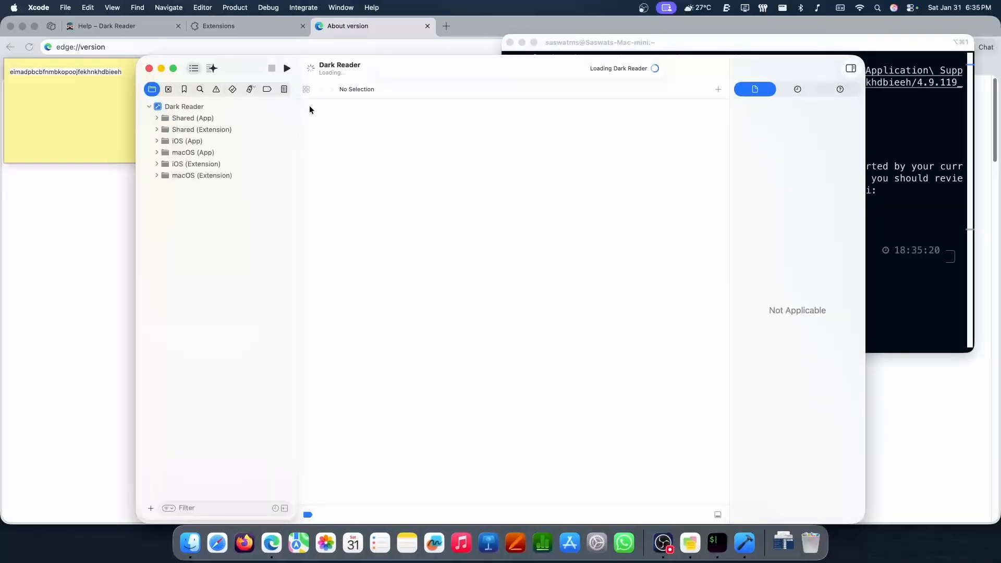
{"action": "left_click", "coordinate": [194, 108]}
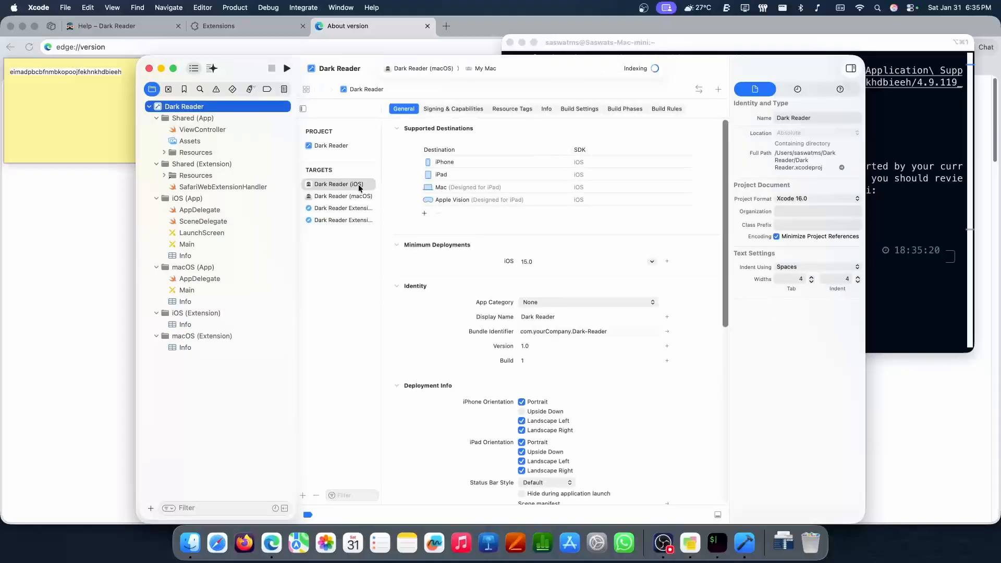
{"action": "left_click", "coordinate": [453, 108]}
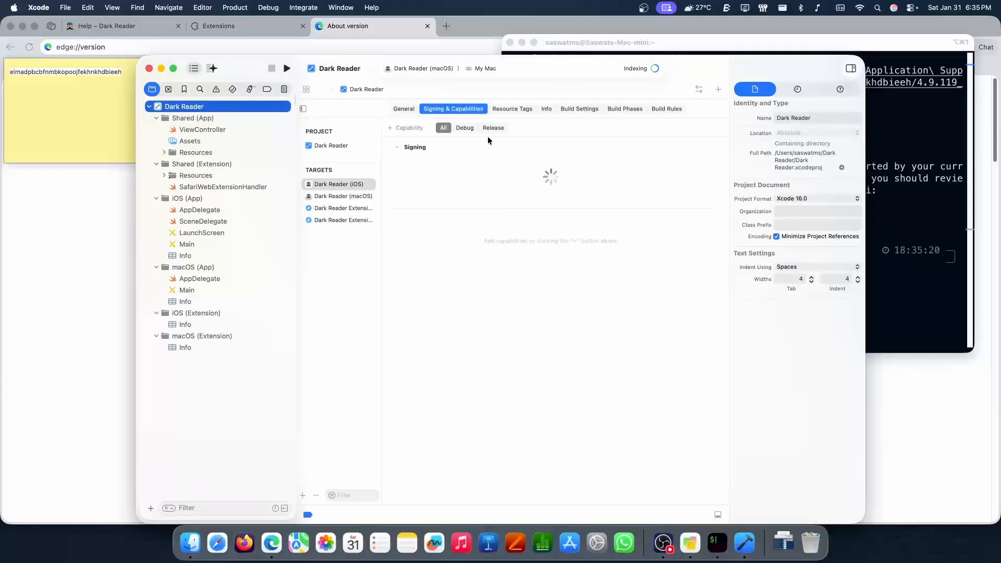
{"action": "left_click", "coordinate": [511, 192]}
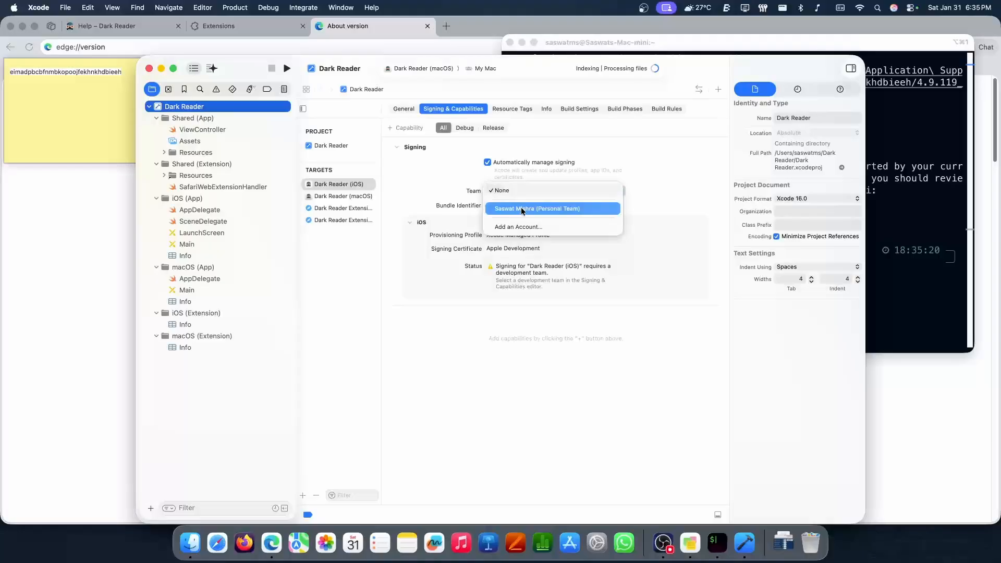
{"action": "left_click", "coordinate": [517, 205]}
Set the signing team to the Personal Team for the Dark Reader (macOS) target and both Dark Reader Extension targets
{"action": "left_click", "coordinate": [326, 196]}
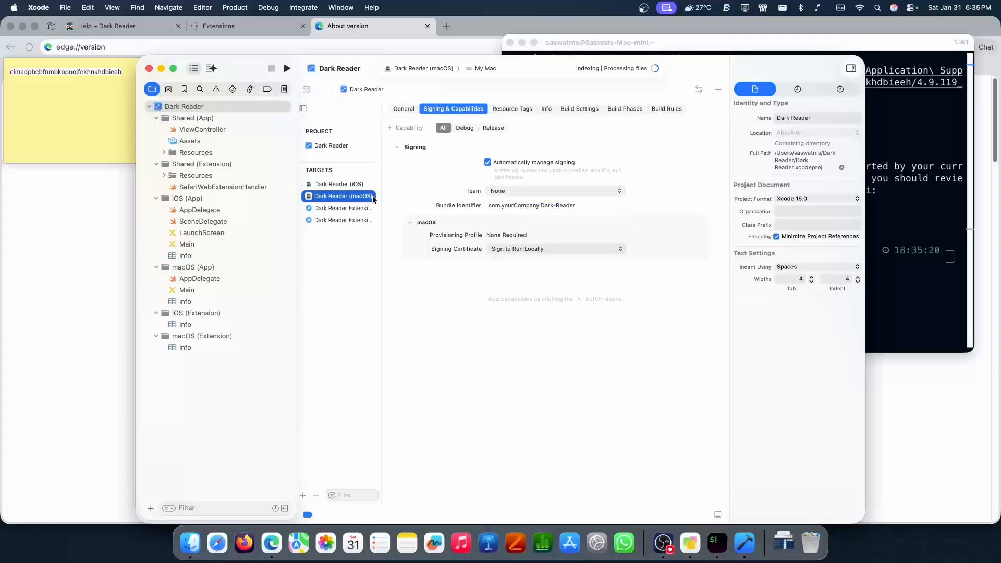
{"action": "left_click", "coordinate": [509, 192]}
{"action": "left_click", "coordinate": [511, 209]}
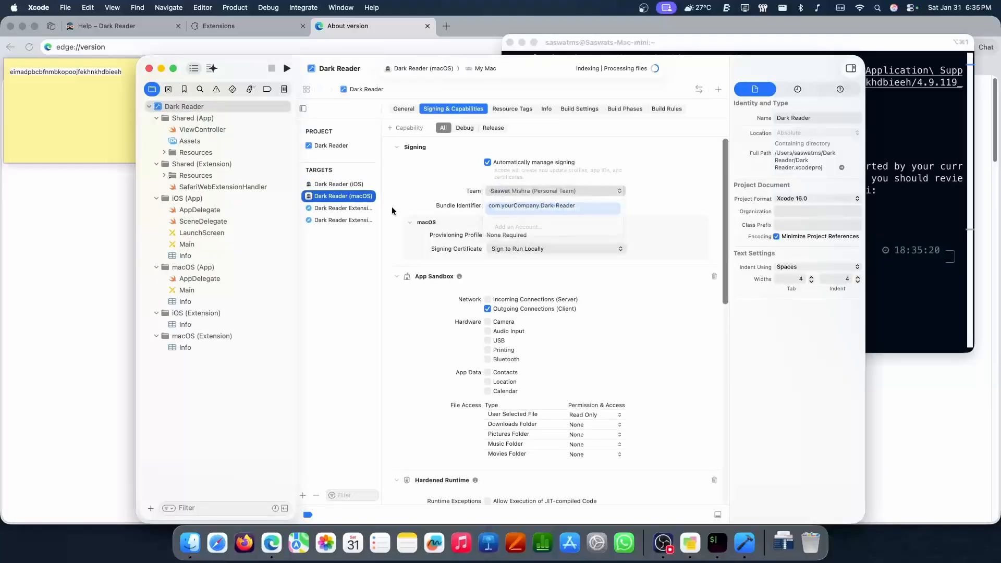
{"action": "left_click", "coordinate": [372, 208]}
{"action": "left_click", "coordinate": [500, 192]}
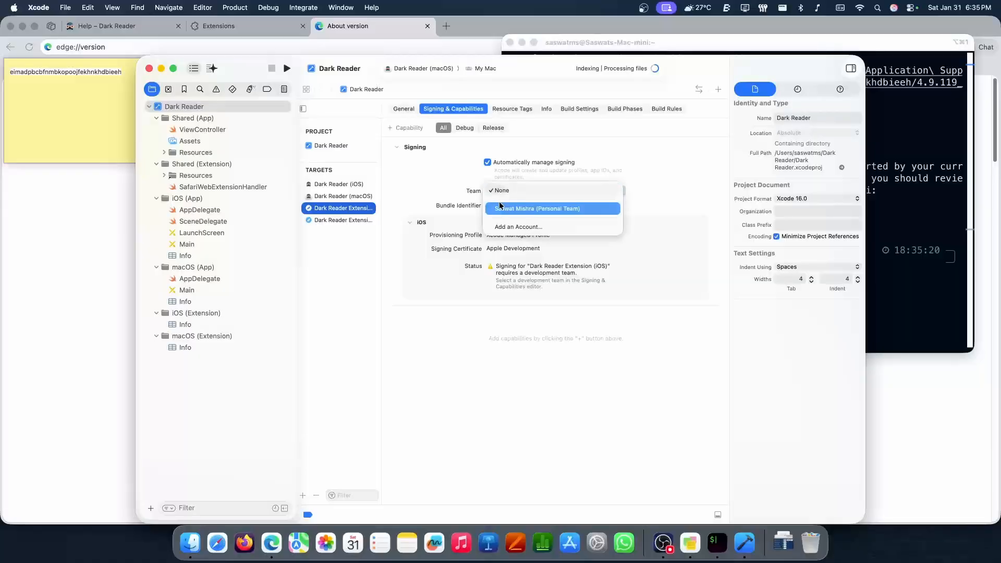
{"action": "left_click", "coordinate": [488, 209]}
{"action": "left_click", "coordinate": [357, 220]}
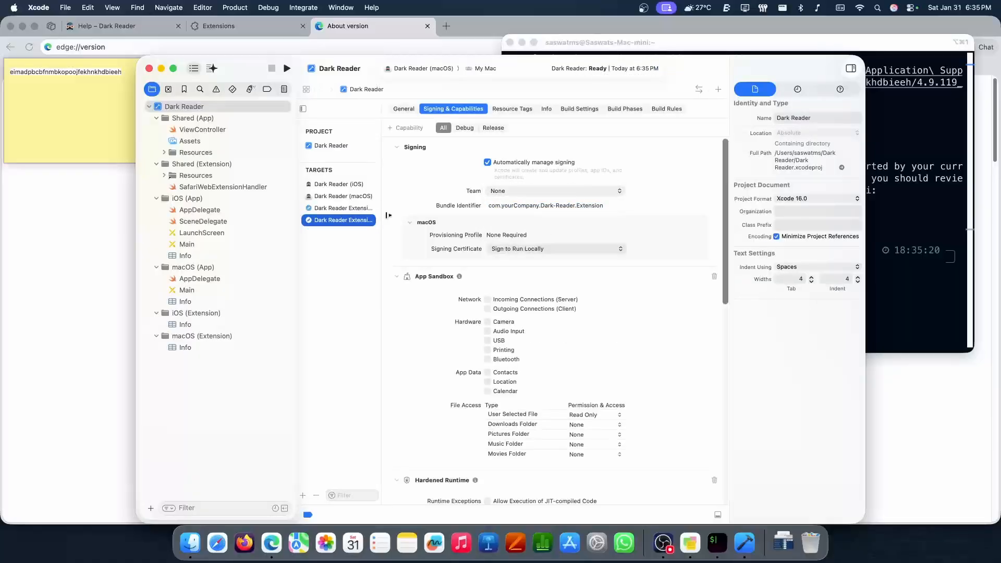
{"action": "left_click", "coordinate": [512, 193]}
{"action": "left_click", "coordinate": [511, 207]}
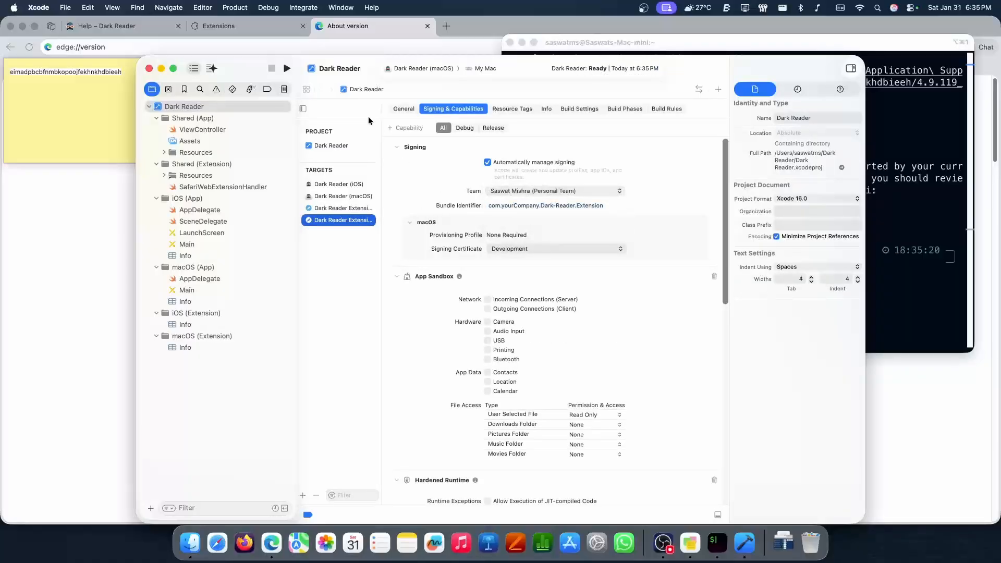
Archive the Dark Reader (macOS) app
{"action": "left_click", "coordinate": [234, 8]}
{"action": "mouse_move", "coordinate": [349, 273]}
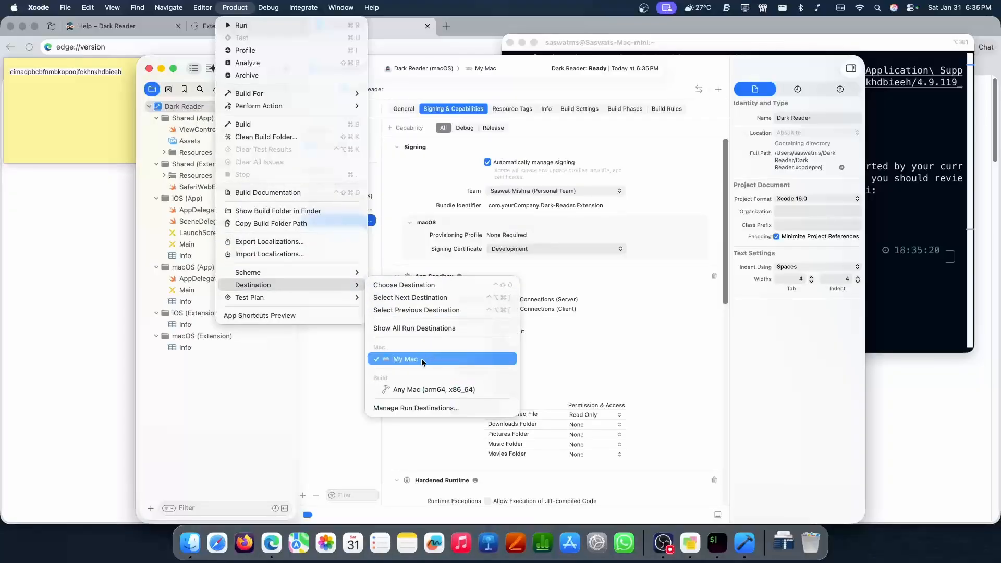
{"action": "left_click", "coordinate": [257, 73]}
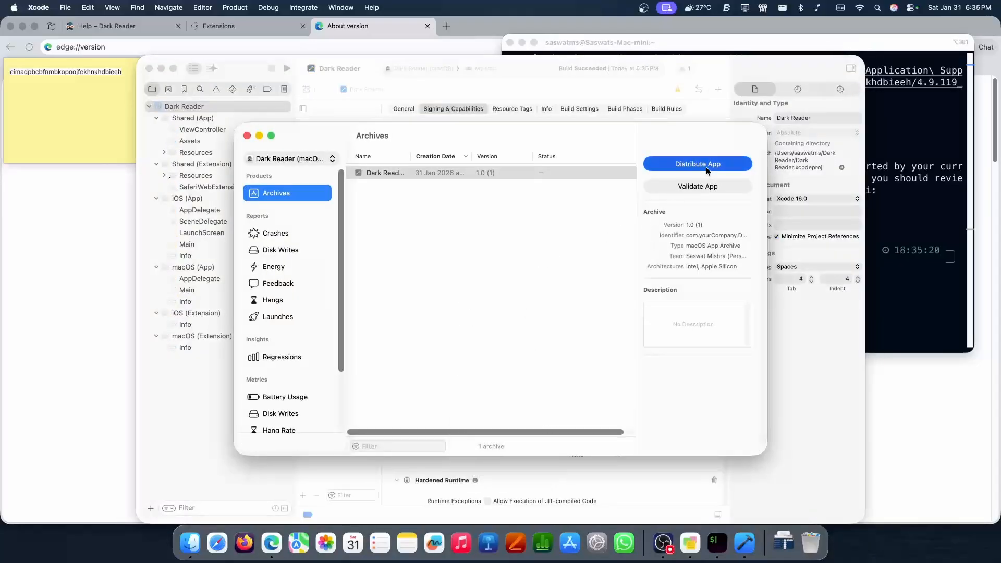
Distribute the new Dark Reader archive with the Custom option and Copy App as the distribution method
{"action": "left_click", "coordinate": [696, 166]}
{"action": "left_click", "coordinate": [446, 298]}
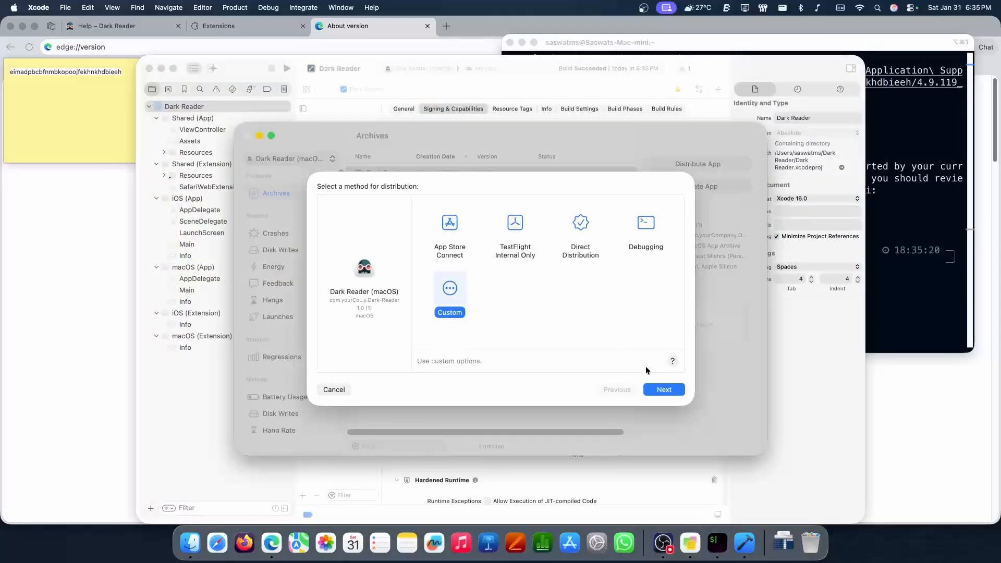
{"action": "left_click", "coordinate": [662, 391]}
{"action": "left_click", "coordinate": [425, 316]}
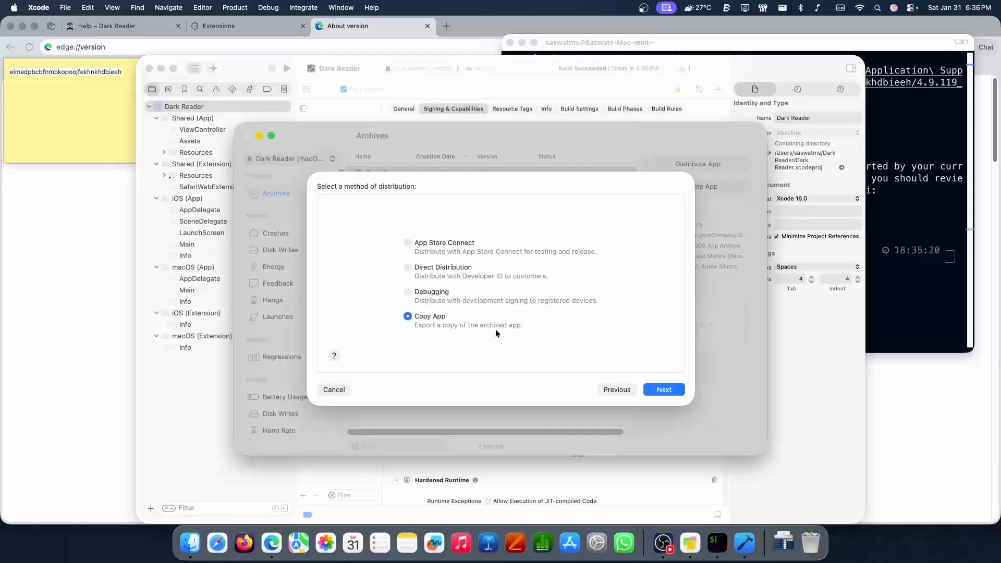
{"action": "left_click", "coordinate": [664, 390]}
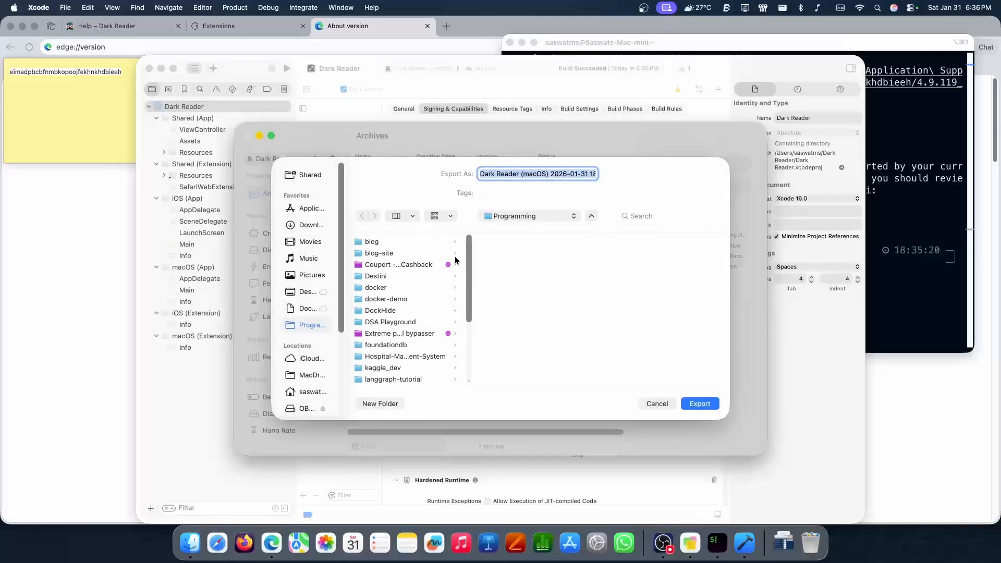
Export the app copy as Dark Reader in the Programming folder, close the archives window and quit Xcode
{"action": "key", "text": "Right"}
{"action": "key", "text": "BackSpace"}
{"action": "key", "text": "BackSpace"}
{"action": "key", "text": "BackSpace"}
{"action": "key", "text": "BackSpace"}
{"action": "key", "text": "BackSpace"}
{"action": "key", "text": "BackSpace"}
{"action": "key", "text": "BackSpace"}
{"action": "key", "text": "BackSpace"}
{"action": "key", "text": "BackSpace"}
{"action": "key", "text": "BackSpace"}
{"action": "key", "text": "BackSpace"}
{"action": "key", "text": "BackSpace"}
{"action": "key", "text": "BackSpace"}
{"action": "key", "text": "BackSpace"}
{"action": "key", "text": "BackSpace"}
{"action": "key", "text": "BackSpace"}
{"action": "key", "text": "BackSpace"}
{"action": "key", "text": "BackSpace"}
{"action": "key", "text": "BackSpace"}
{"action": "key", "text": "BackSpace"}
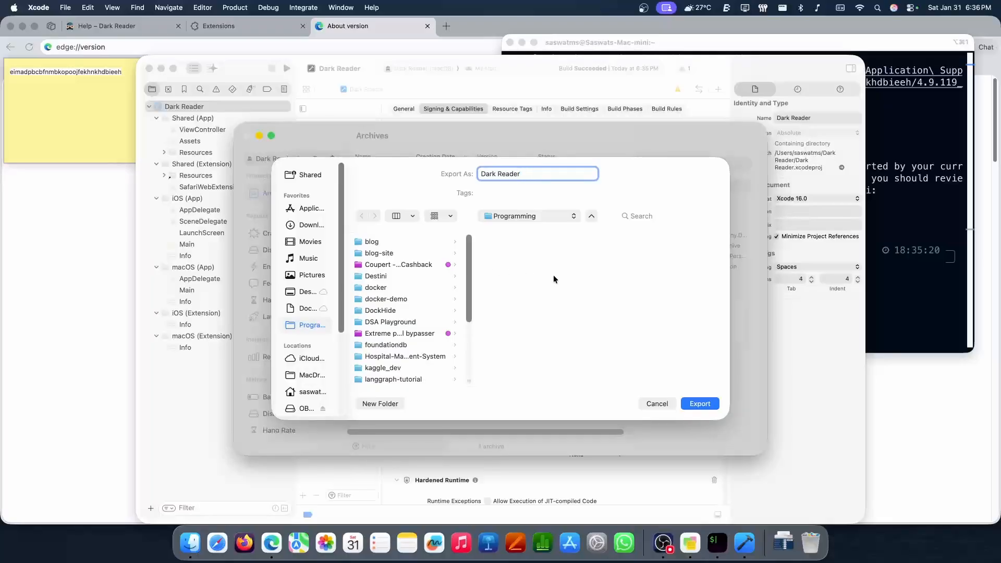
{"action": "key", "text": "Return"}
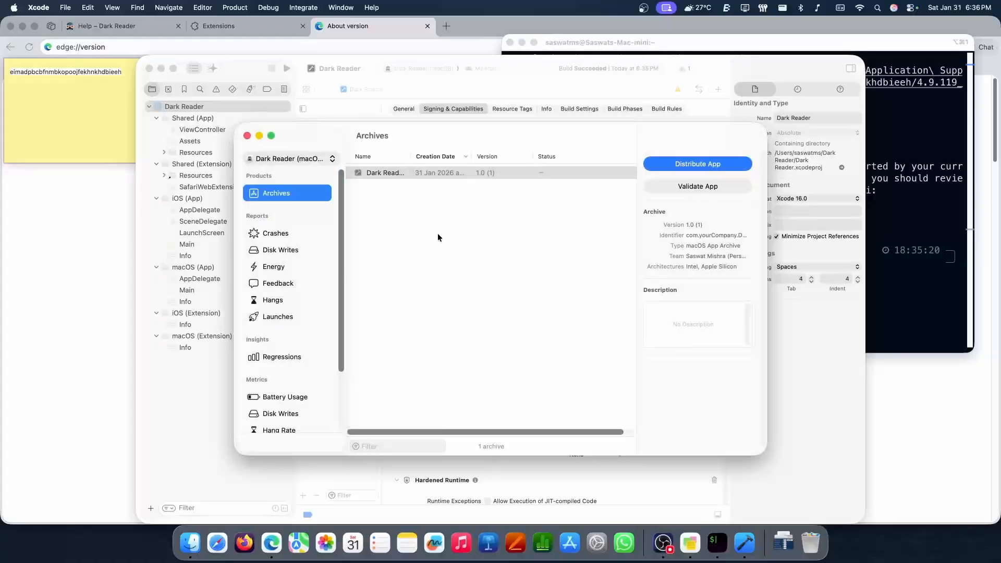
{"action": "key", "text": "super+w"}
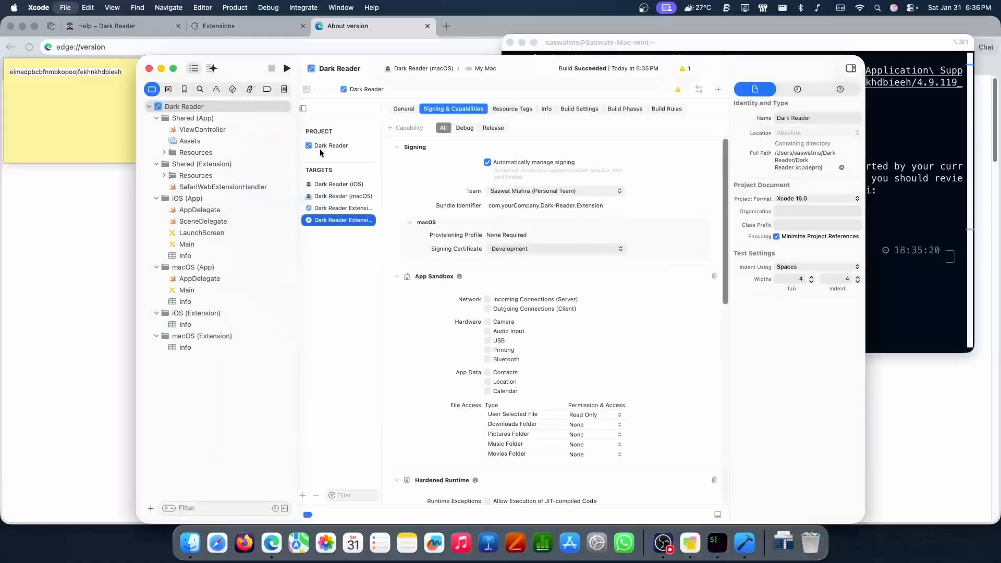
{"action": "key", "text": "super+q"}
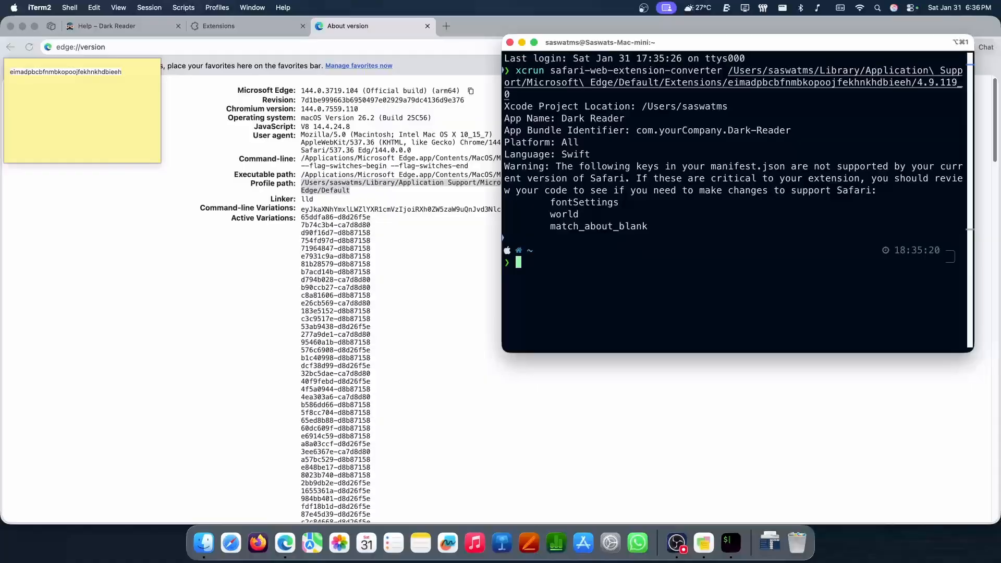
Close the terminal window, then clear the extension ID from the sticky note and close the note
{"action": "key", "text": "super+w"}
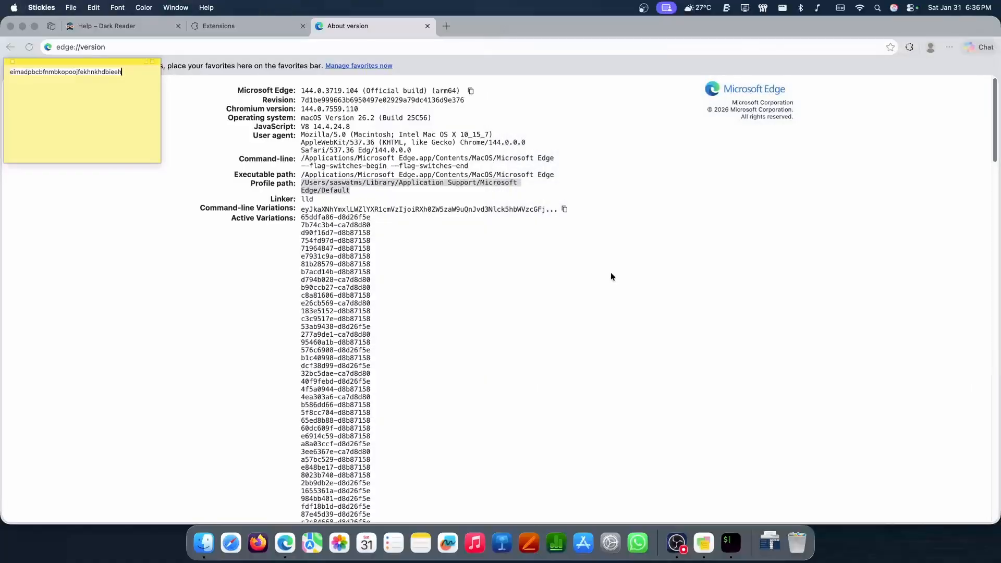
{"action": "key", "text": "super+a"}
{"action": "key", "text": "BackSpace"}
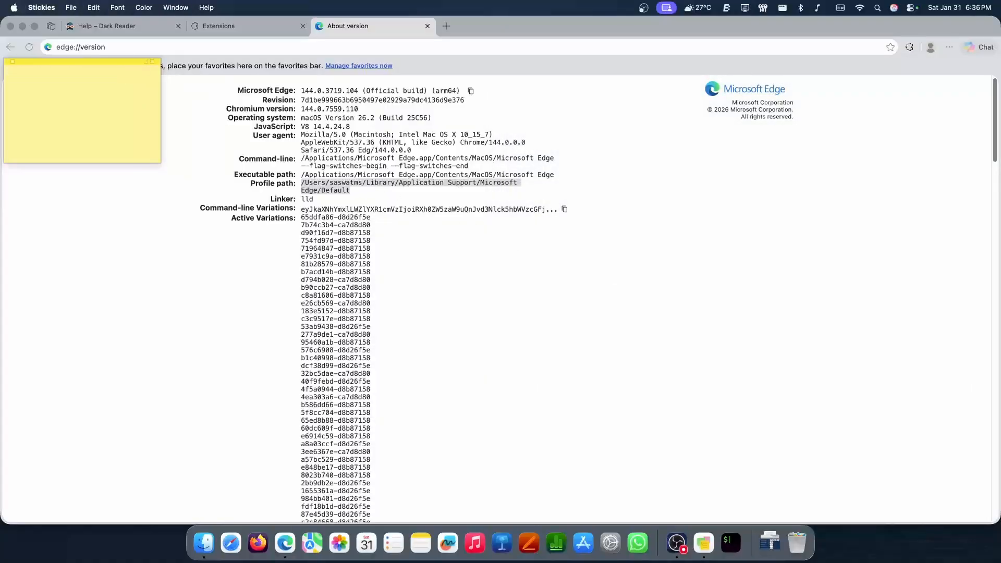
{"action": "left_click", "coordinate": [12, 61]}
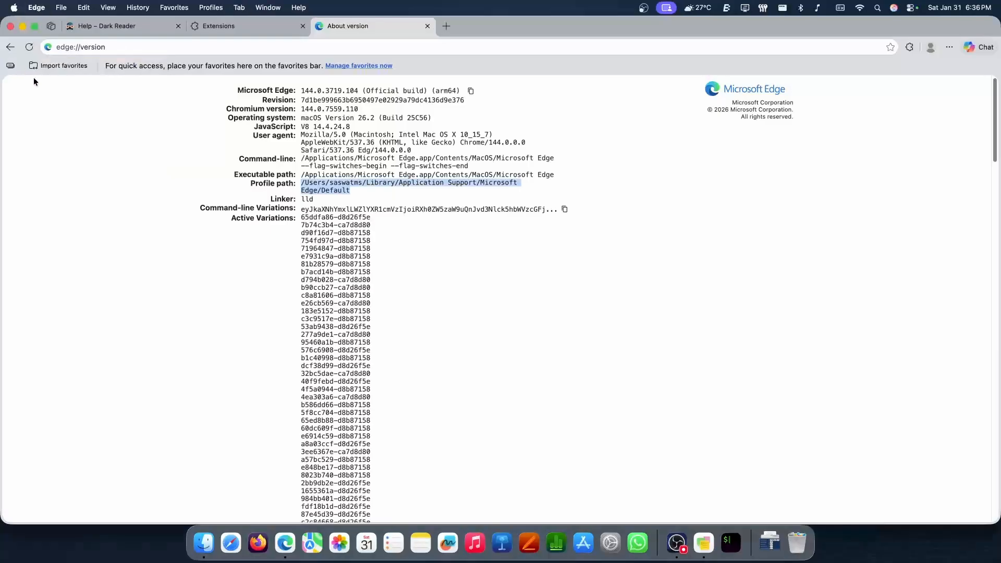
Close the edge://version and Extensions tabs and quit Microsoft Edge
{"action": "left_click", "coordinate": [418, 245]}
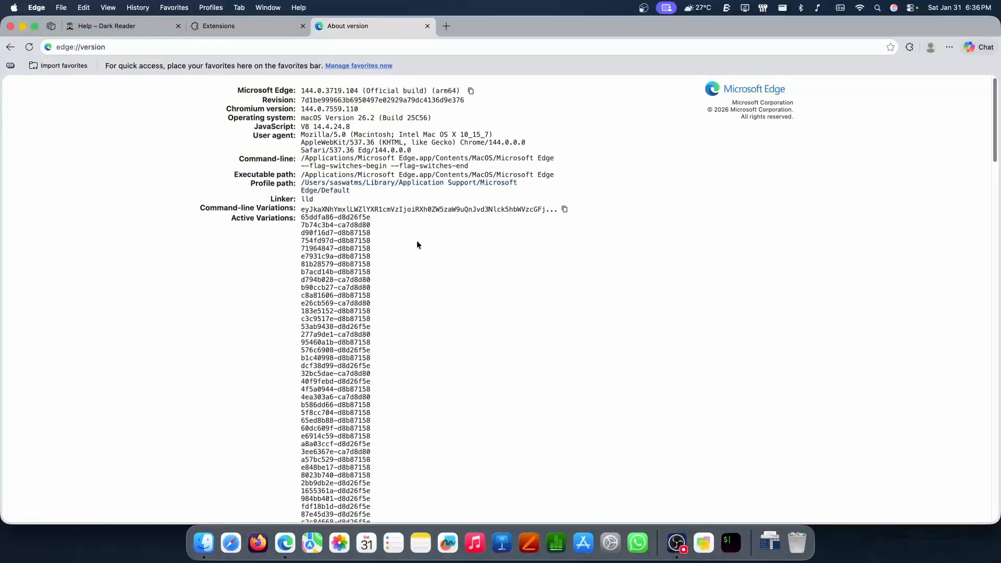
{"action": "key", "text": "super+w"}
{"action": "key", "text": "super+w"}
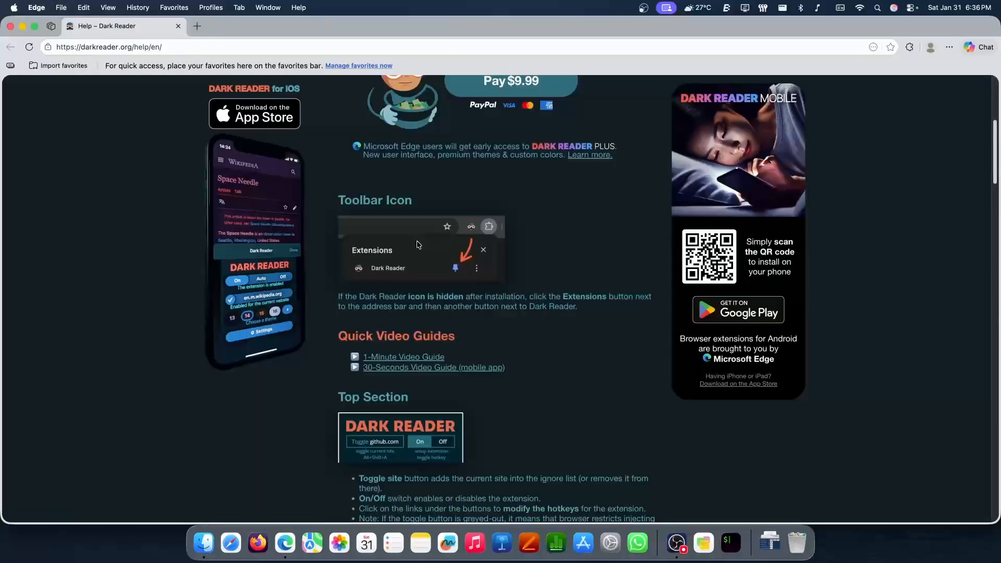
{"action": "key", "text": "super+q"}
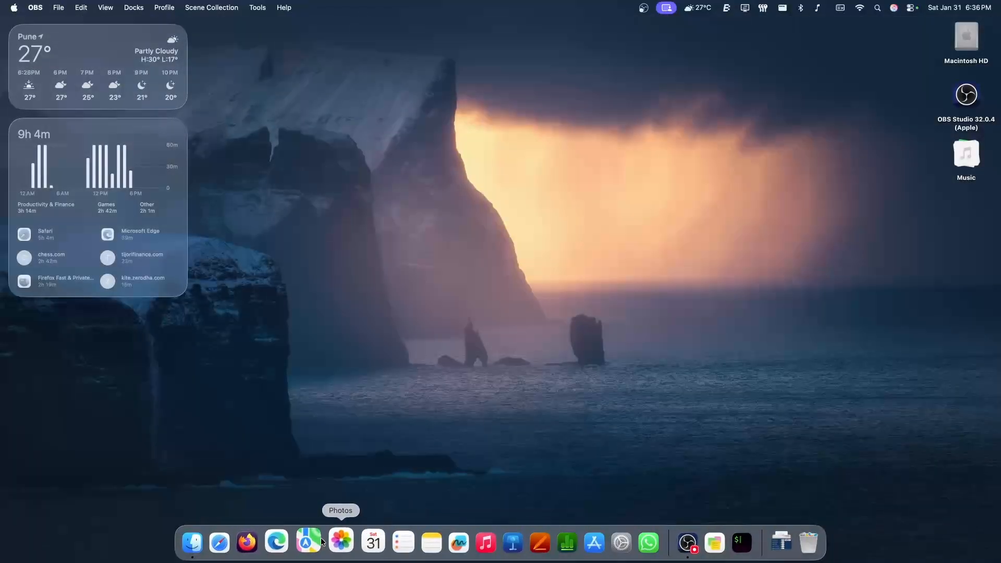
Launch Safari, and in Finder tag the Dark Reader folder inside Programming purple
{"action": "left_click", "coordinate": [210, 542]}
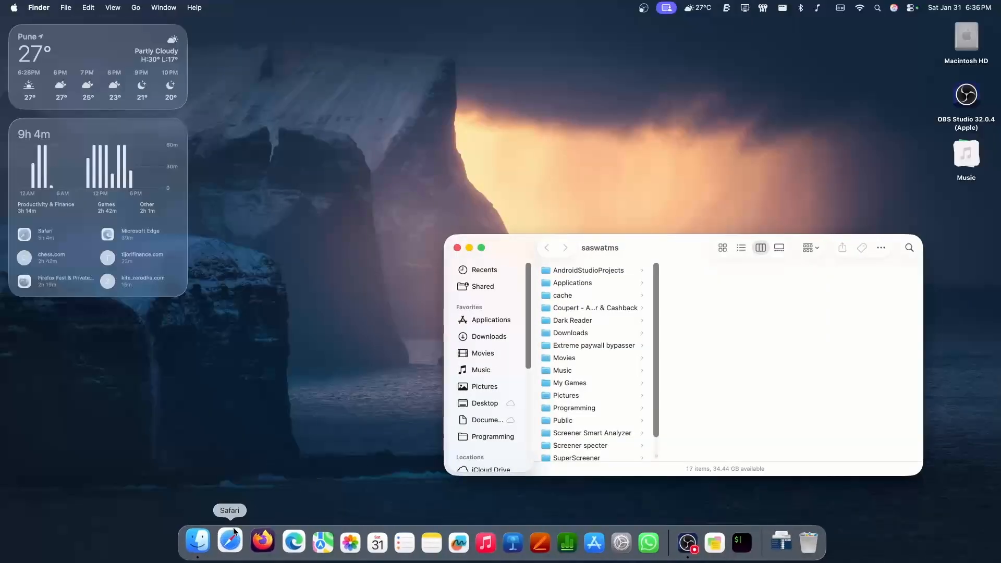
{"action": "left_click", "coordinate": [234, 531]}
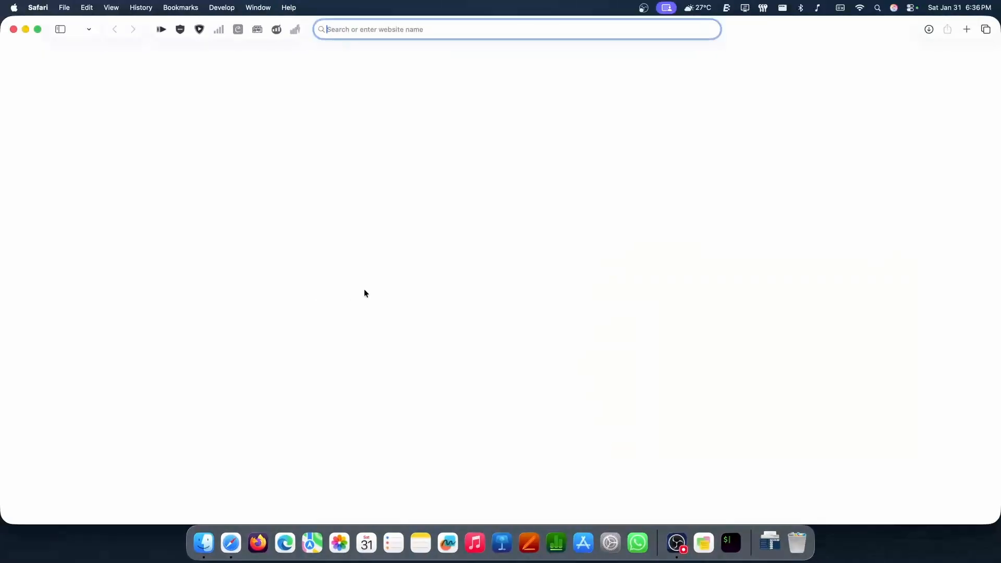
{"action": "key", "text": "super+Tab"}
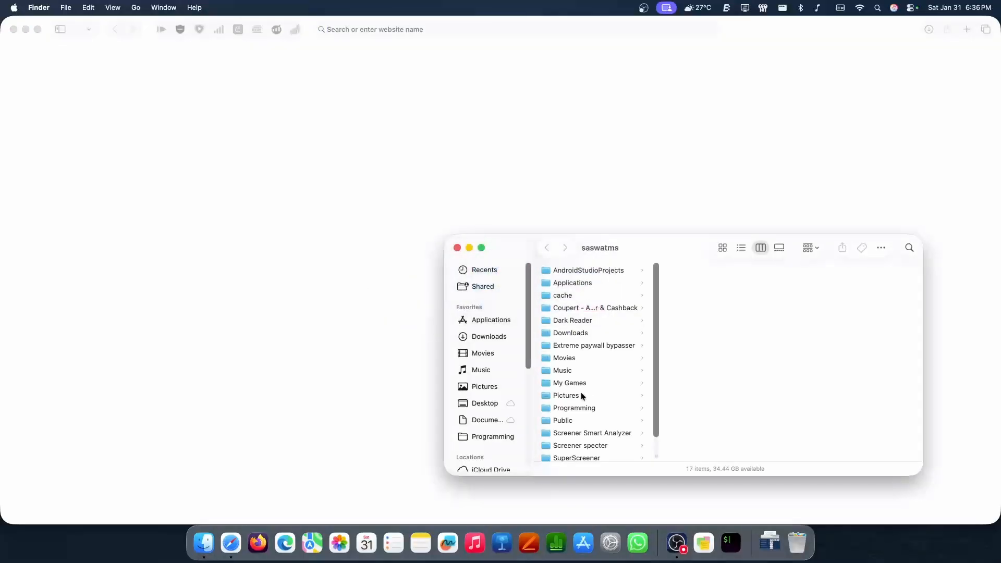
{"action": "left_click", "coordinate": [485, 437]}
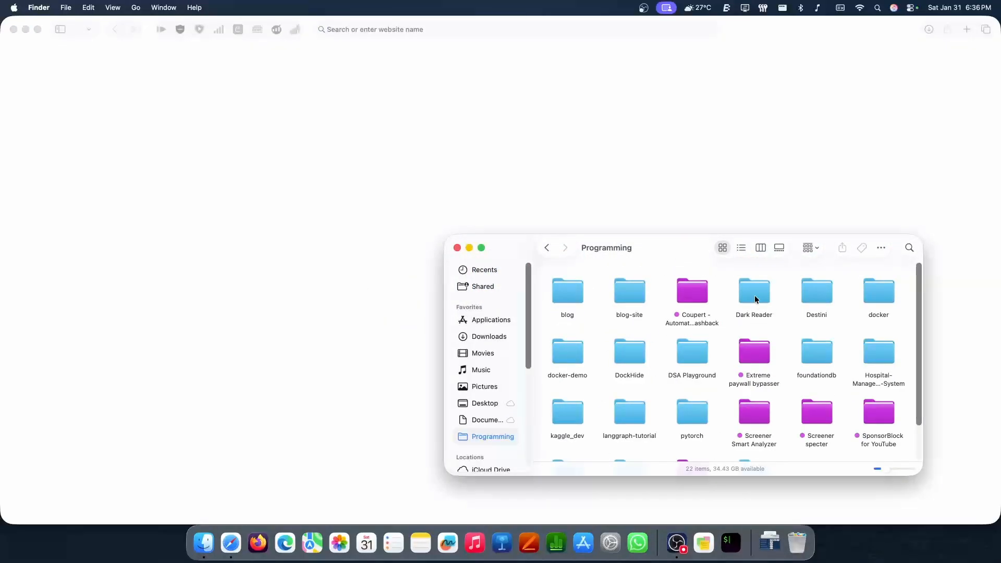
{"action": "right_click", "coordinate": [755, 299]}
{"action": "left_click", "coordinate": [840, 453]}
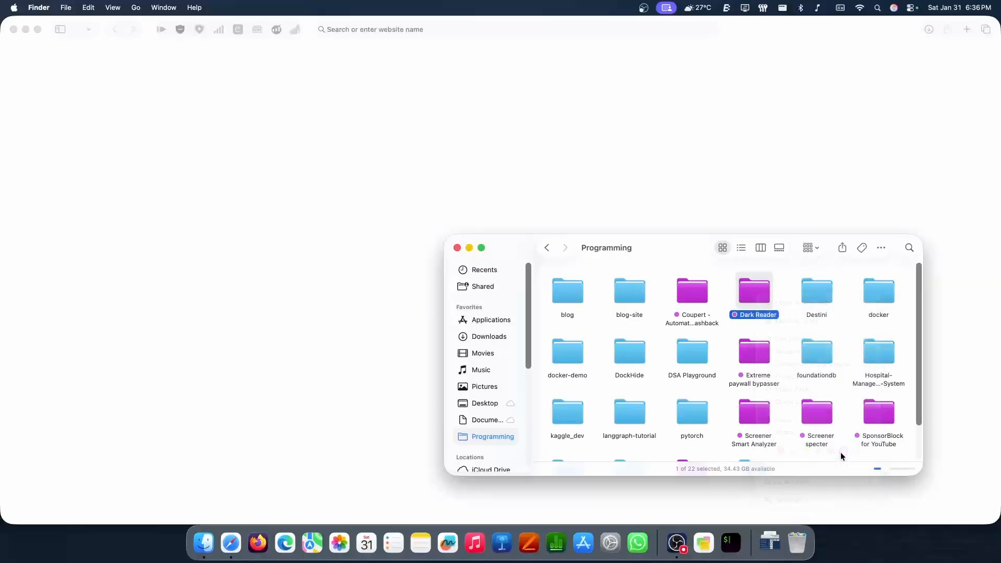
Allow unsigned extensions in Safari's developer settings, authorizing the change with the account password
{"action": "left_click", "coordinate": [310, 195]}
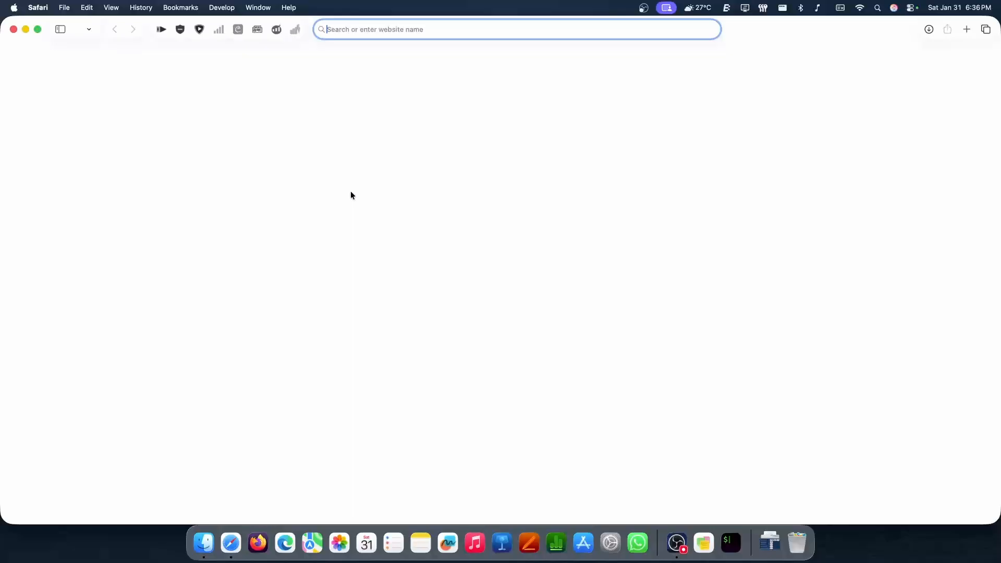
{"action": "key", "text": "super+comma"}
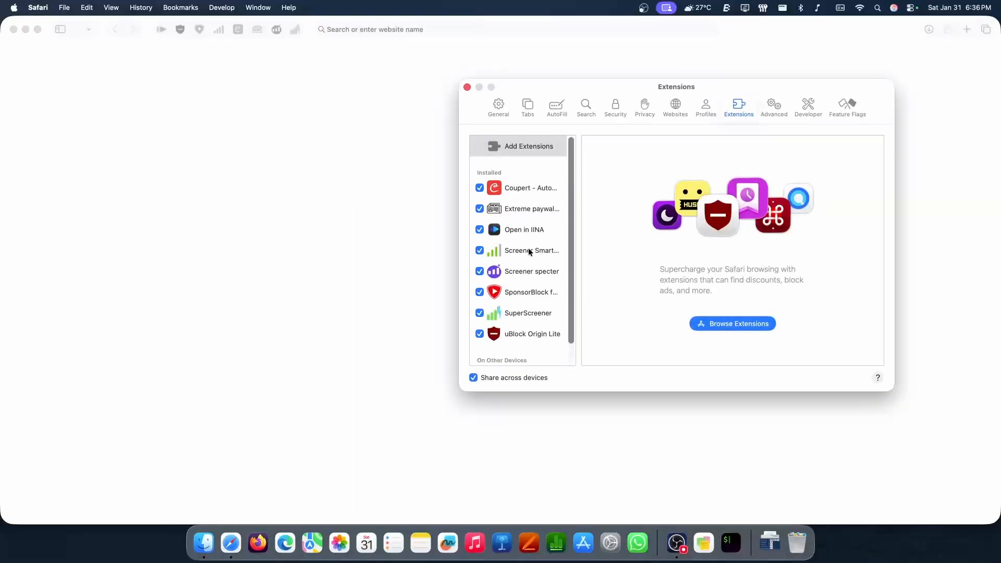
{"action": "left_click", "coordinate": [808, 107]}
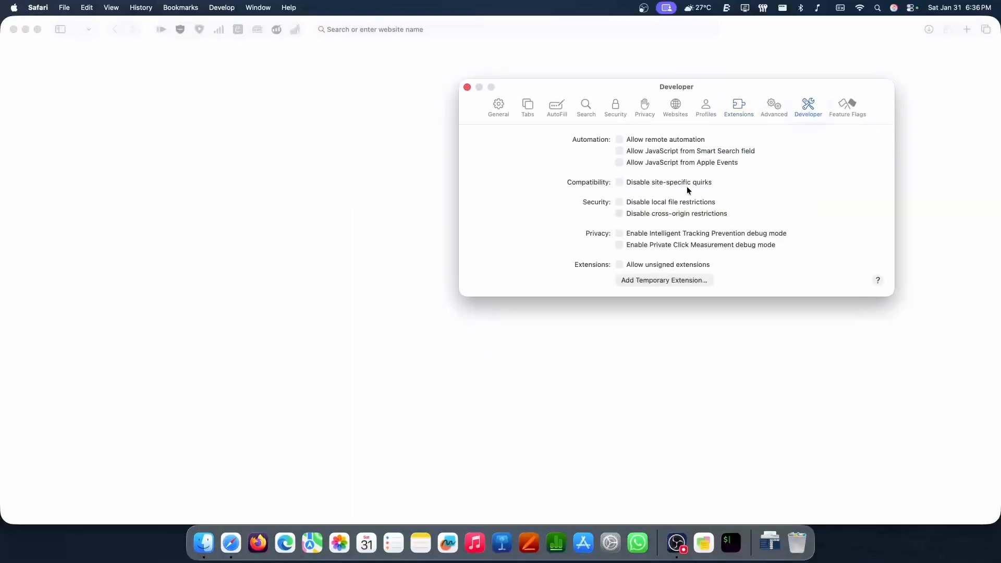
{"action": "left_click", "coordinate": [631, 265]}
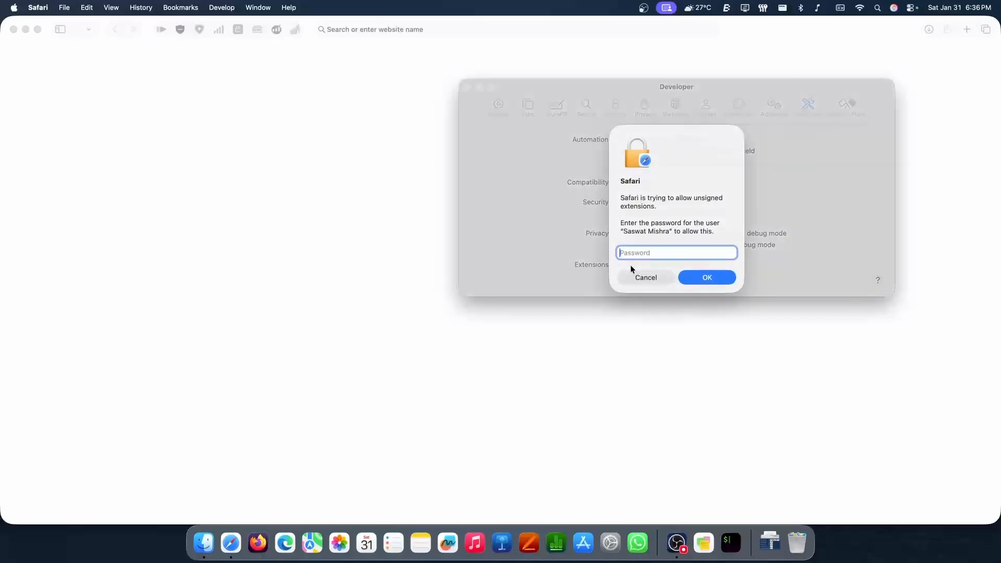
{"action": "type", "text": "••••"}
{"action": "key", "text": "Return"}
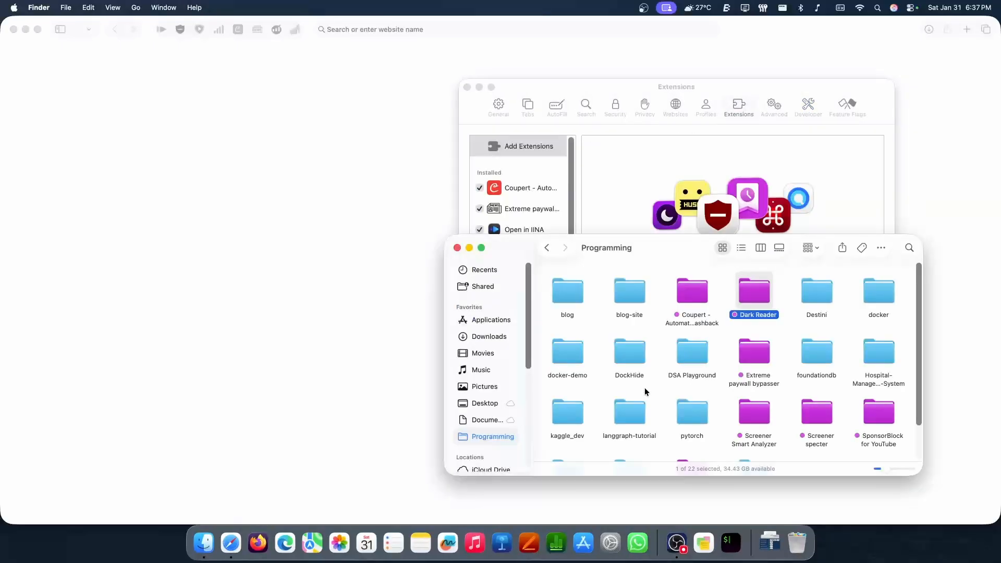
Launch the exported Dark Reader app from its folder and enable the Dark Reader extension in Safari's extension settings
{"action": "double_click", "coordinate": [755, 292]}
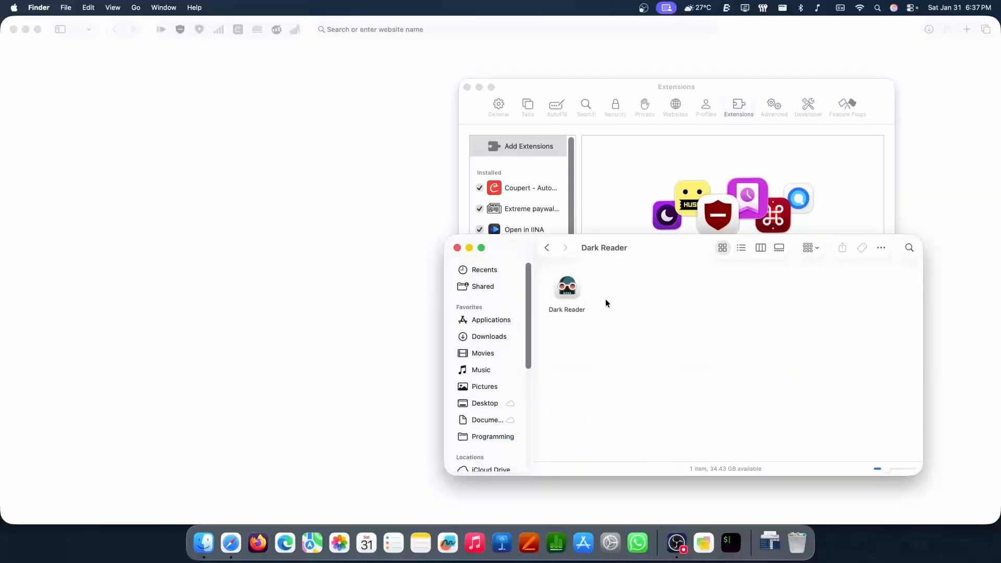
{"action": "double_click", "coordinate": [567, 288]}
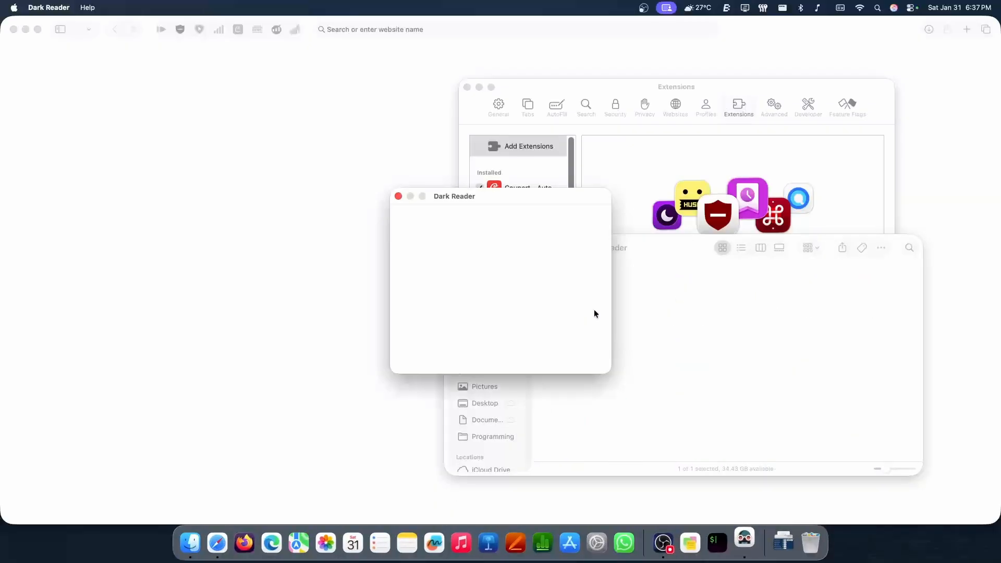
{"action": "left_click", "coordinate": [493, 348]}
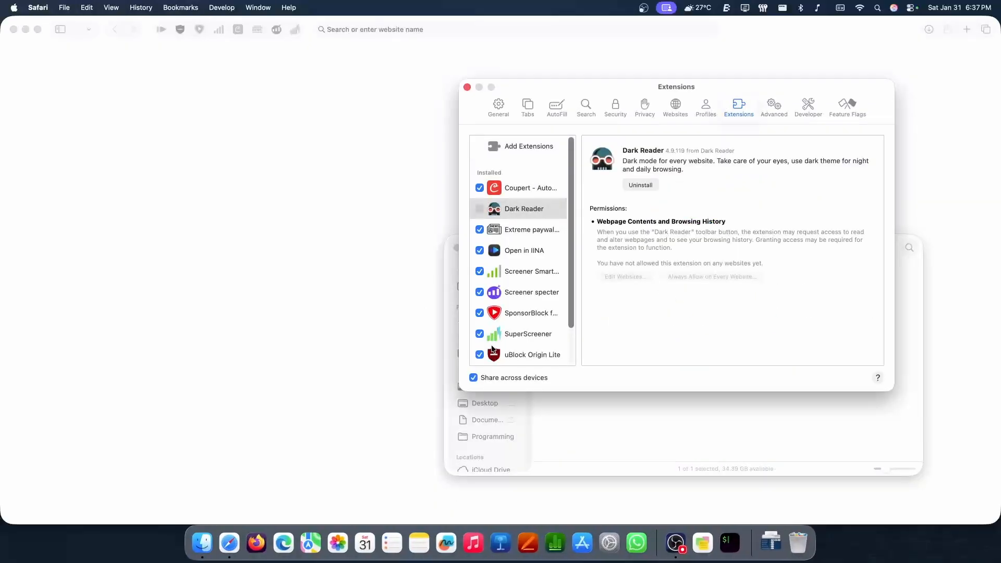
{"action": "left_click", "coordinate": [479, 209]}
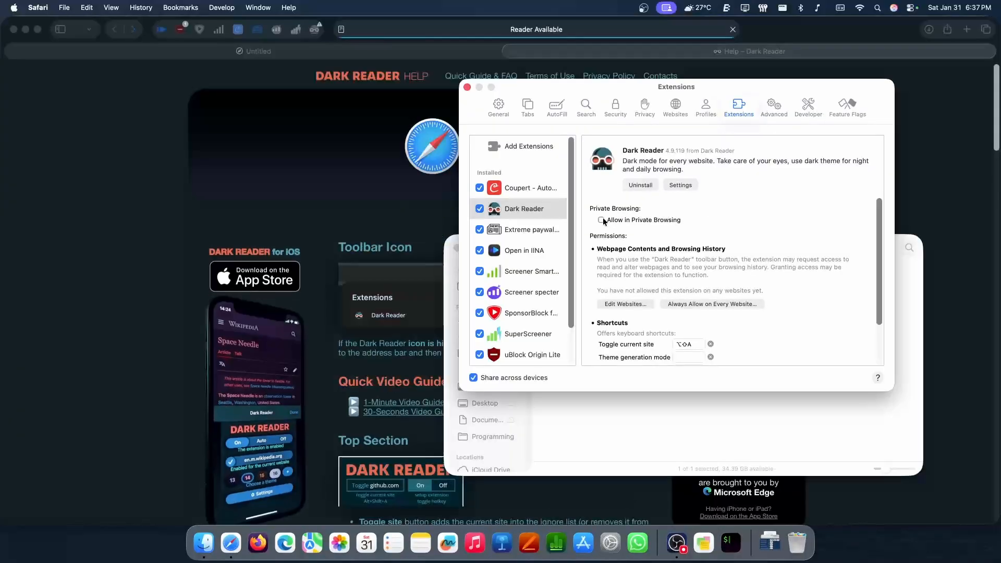
Allow Dark Reader in Private Browsing, authorizing the change with the account password
{"action": "left_click", "coordinate": [602, 220]}
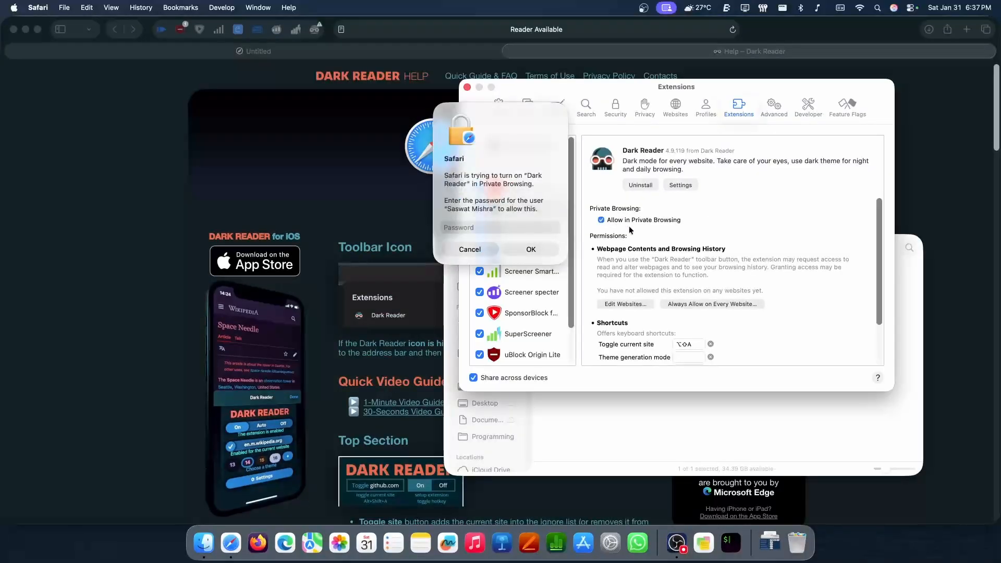
{"action": "type", "text": "•••••"}
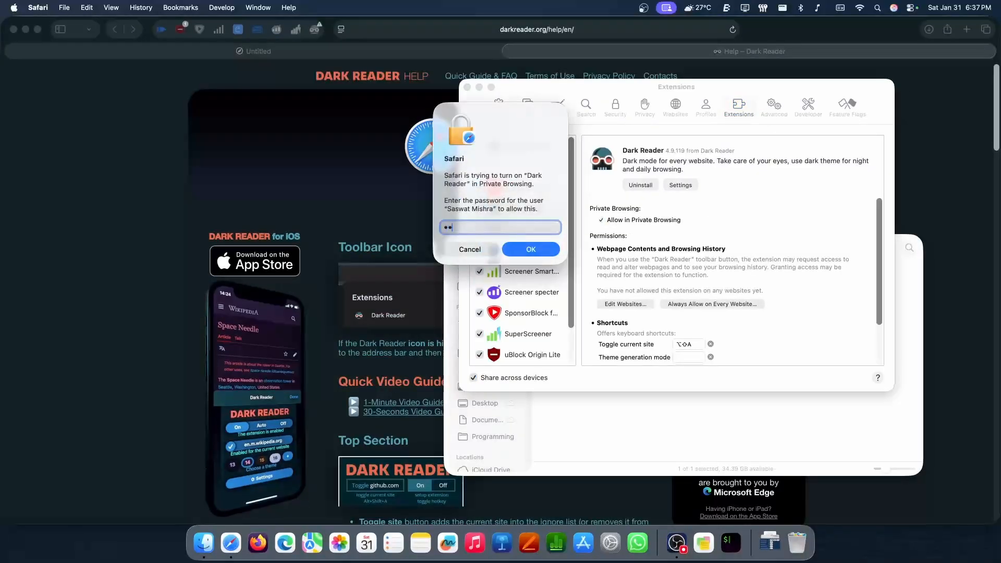
{"action": "type", "text": "•"}
{"action": "key", "text": "Return"}
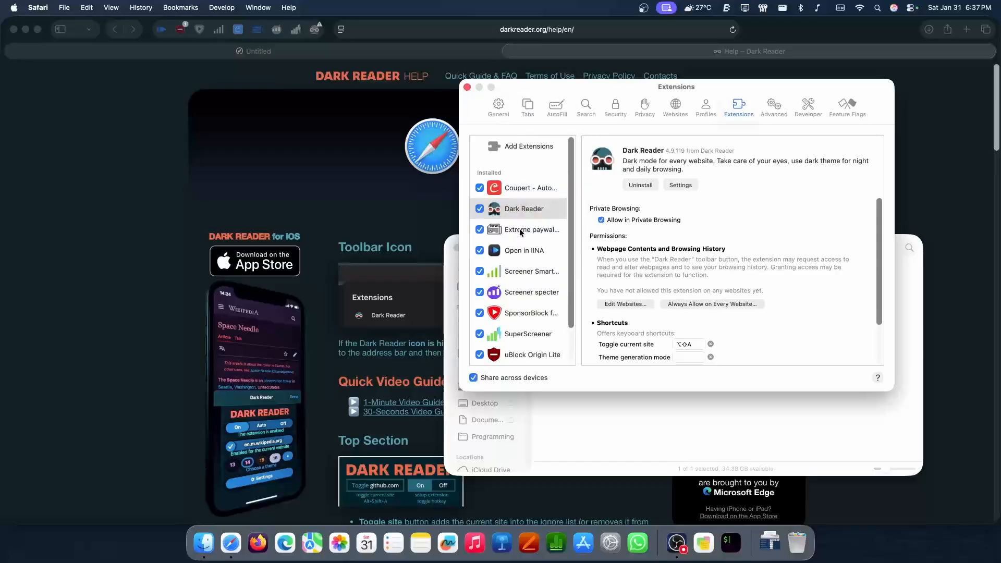
Close Safari's settings window and the Finder window showing the Dark Reader folder
{"action": "left_click", "coordinate": [467, 86]}
{"action": "key", "text": "super+Tab"}
{"action": "key", "text": "super+Tab"}
{"action": "key", "text": "super+Tab"}
{"action": "key", "text": "super+Tab"}
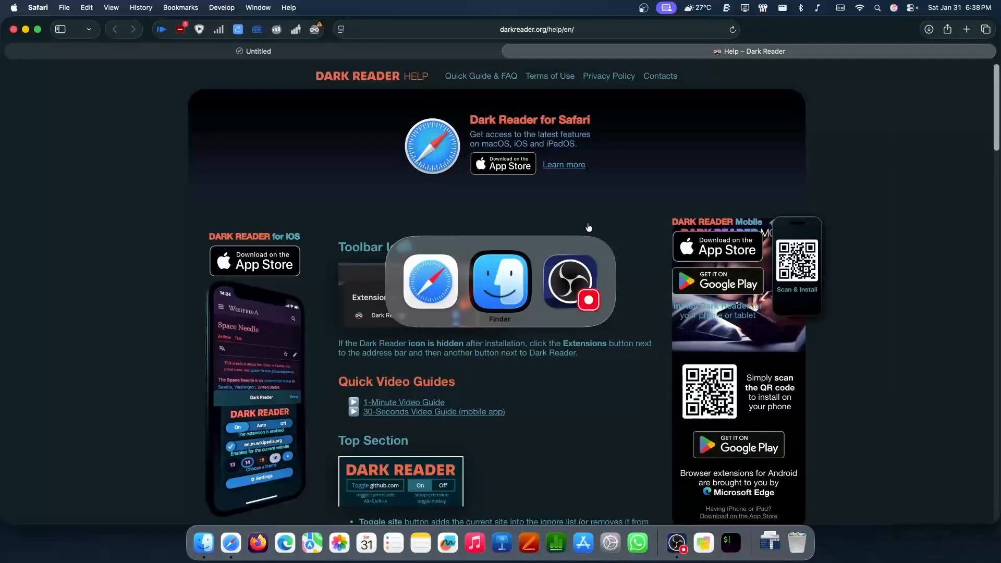
{"action": "key", "text": "super+Tab"}
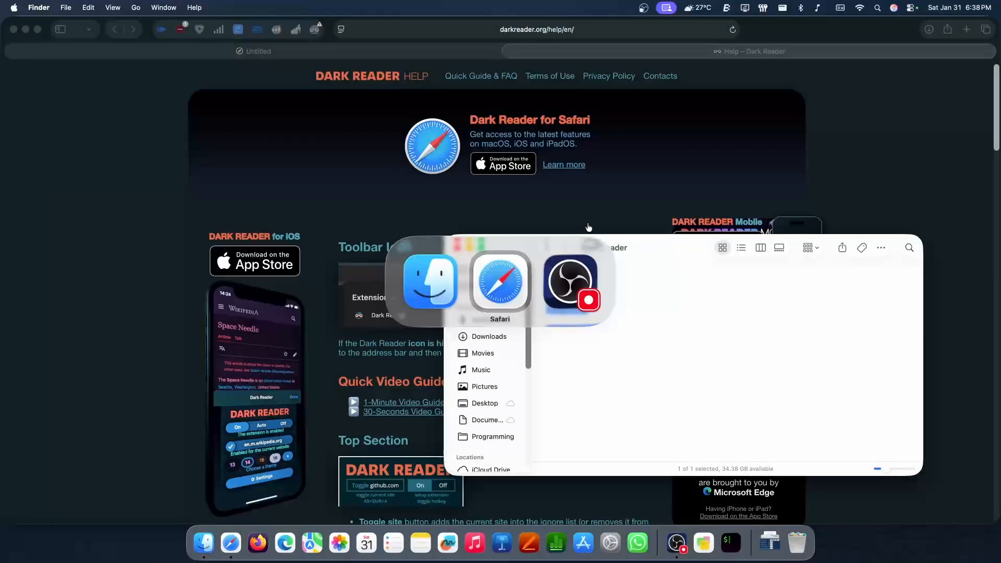
{"action": "key", "text": "super+Tab"}
{"action": "key", "text": "super+w"}
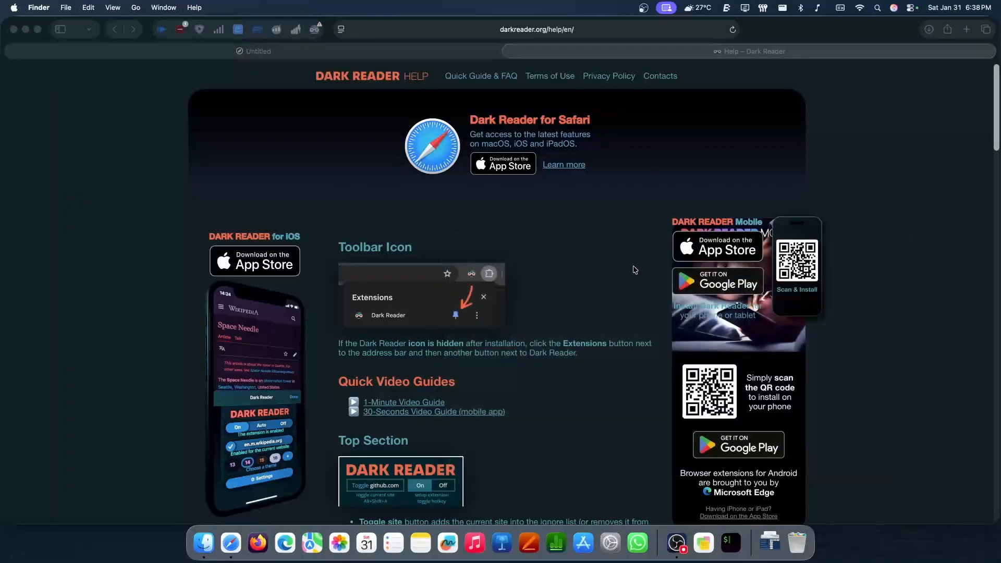
Close the Dark Reader help tab in Safari and open news.ycombinator.com
{"action": "left_click", "coordinate": [510, 51]}
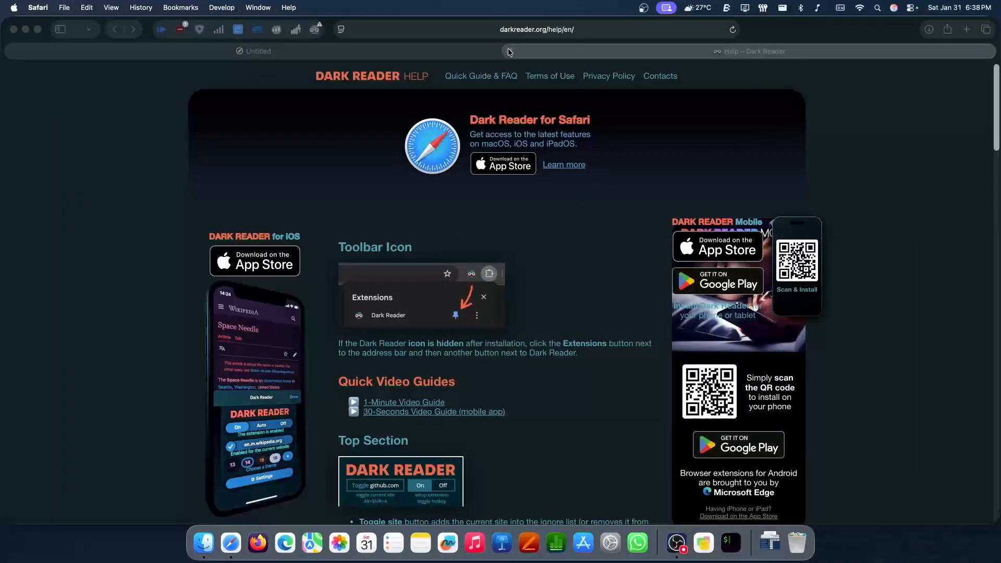
{"action": "left_click", "coordinate": [510, 51]}
{"action": "type", "text": "new"}
{"action": "key", "text": "Return"}
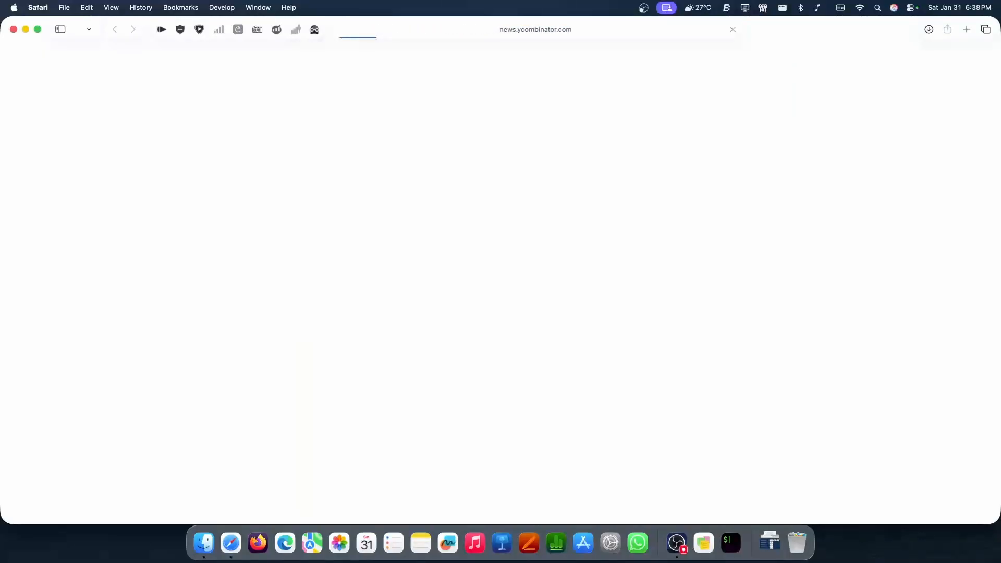
Grant the Dark Reader extension access with Always Allow on Every Website
{"action": "left_click", "coordinate": [314, 29]}
{"action": "left_click", "coordinate": [319, 185]}
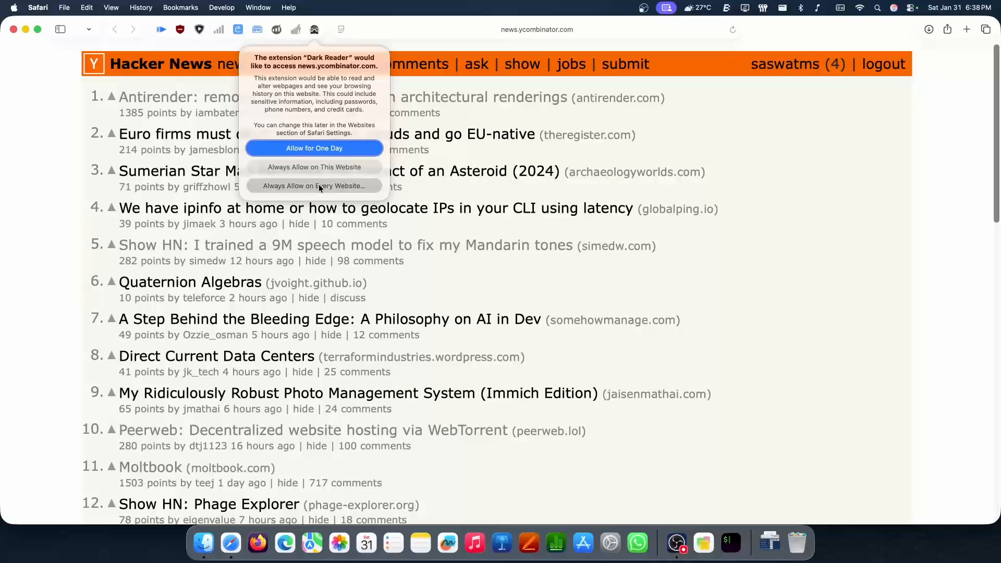